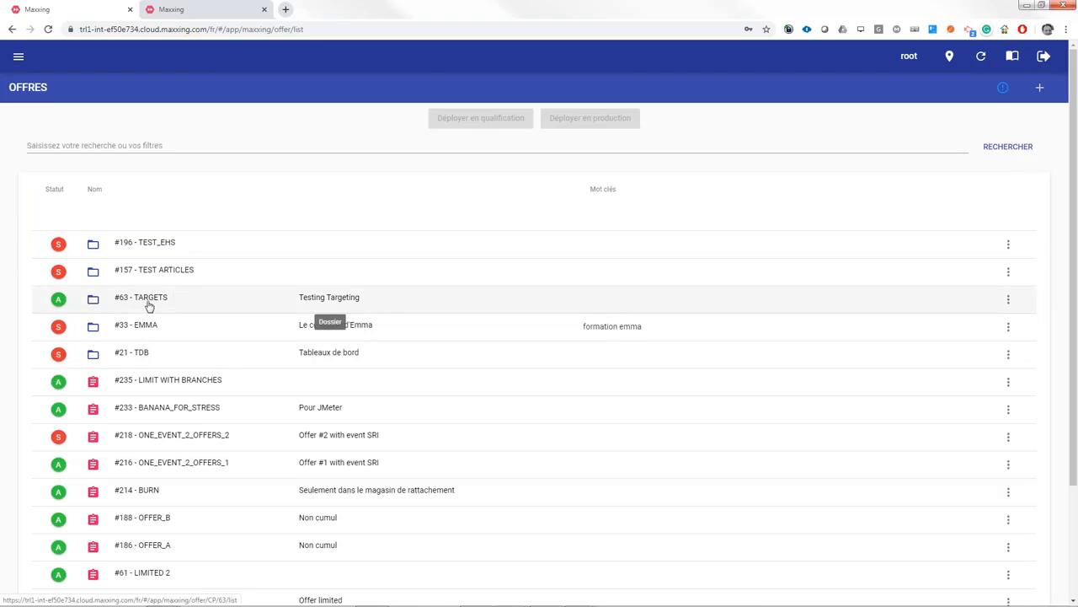
Open the WEBINAR offer from the TARGETS folder and collapse its properties to enlarge the canvas.
{"action": "left_click", "coordinate": [150, 298]}
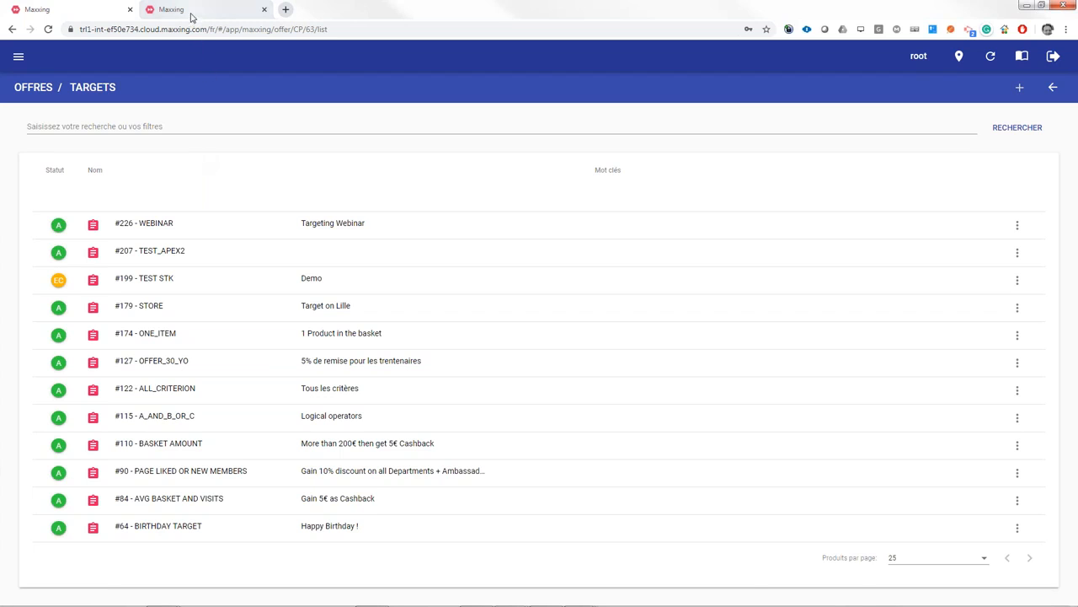
{"action": "left_click", "coordinate": [158, 224]}
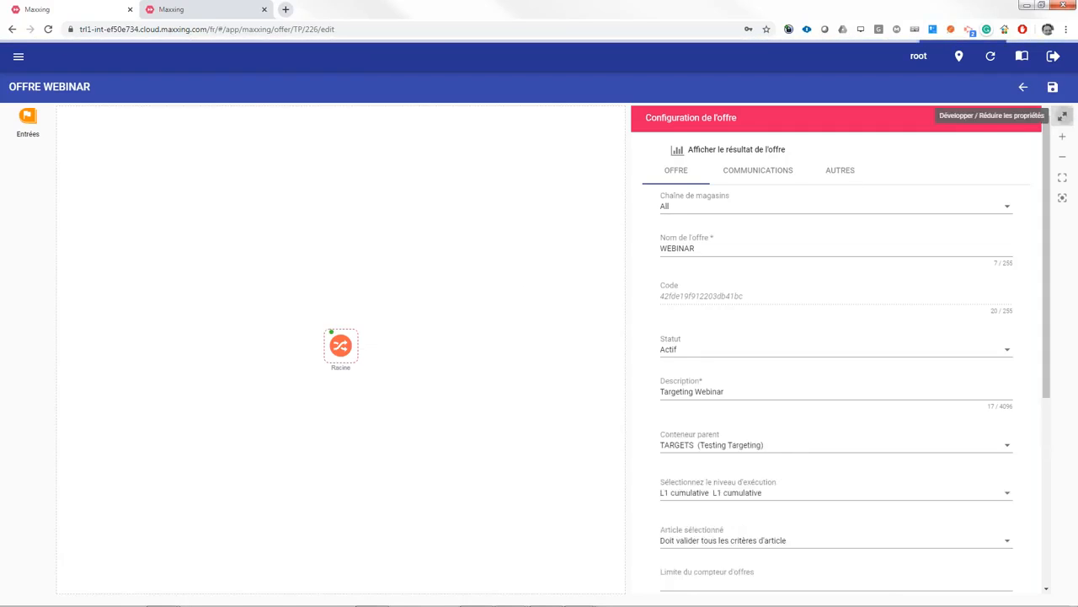
{"action": "left_click", "coordinate": [1064, 118]}
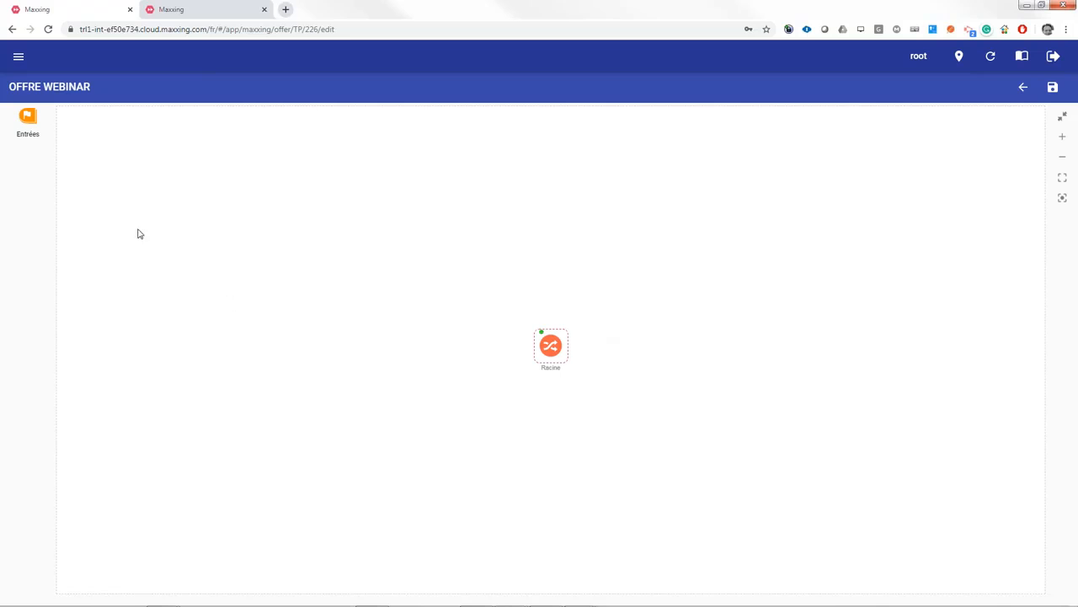
Add a Ciblage (bêta) entry after Racine and chain a Clients (bêta) loyalty criterion to it.
{"action": "left_click", "coordinate": [28, 125]}
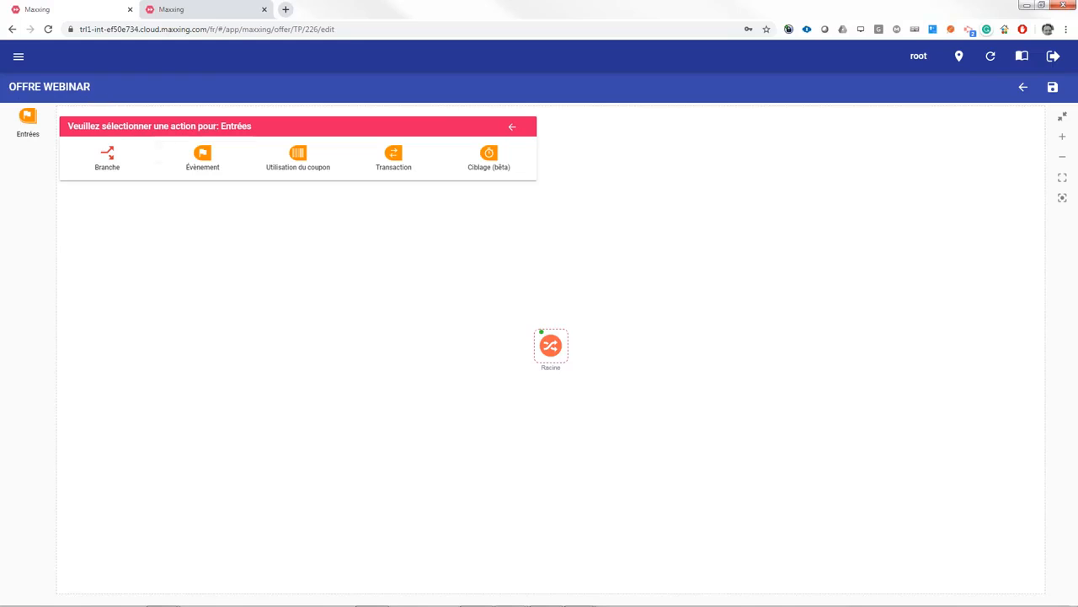
{"action": "left_click", "coordinate": [494, 164]}
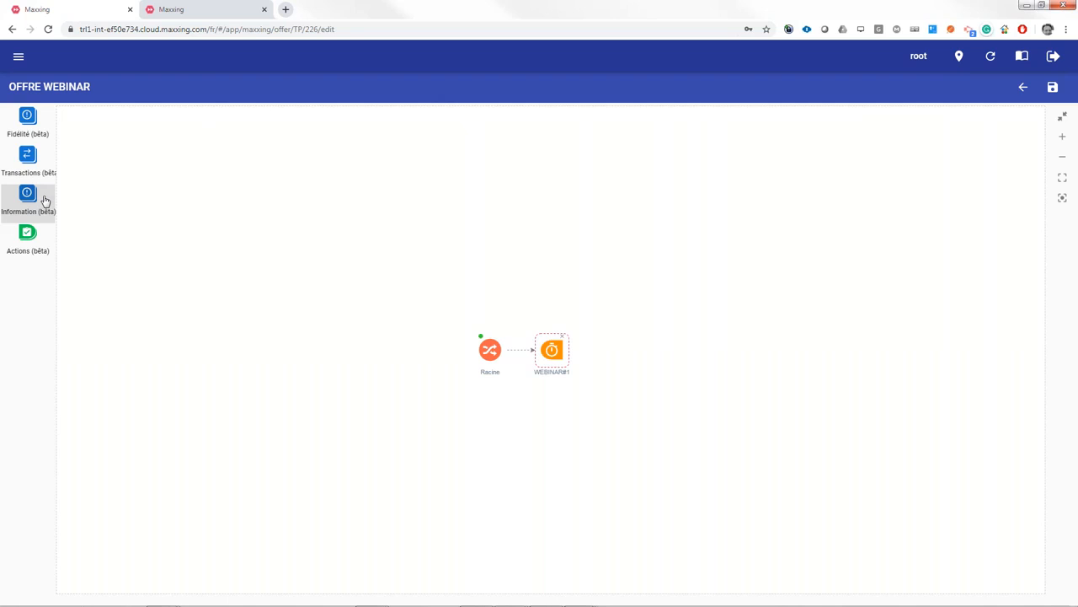
{"action": "left_click", "coordinate": [28, 122]}
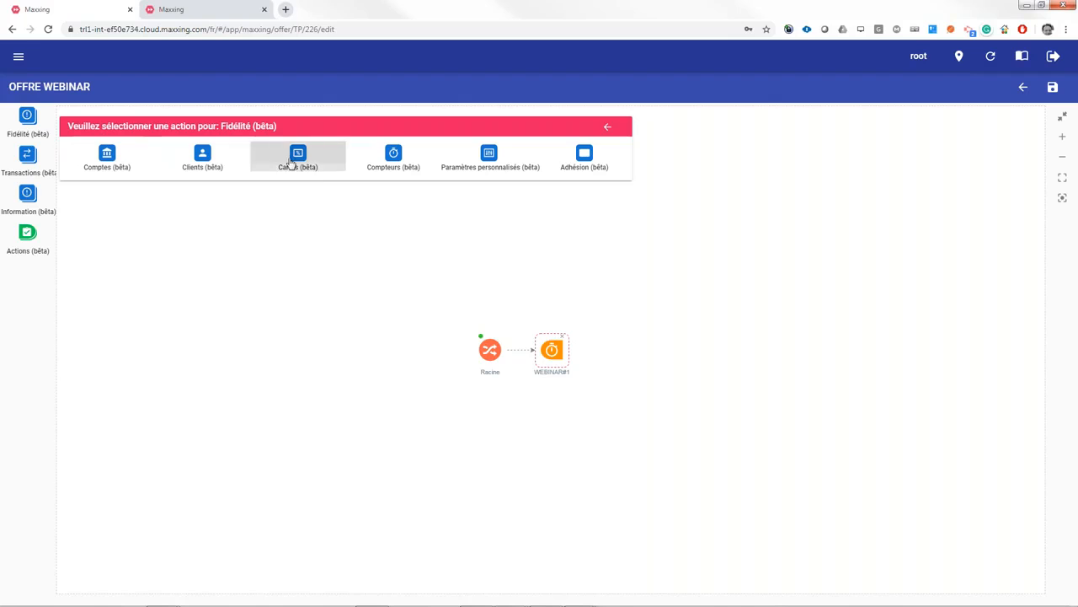
{"action": "left_click", "coordinate": [205, 158]}
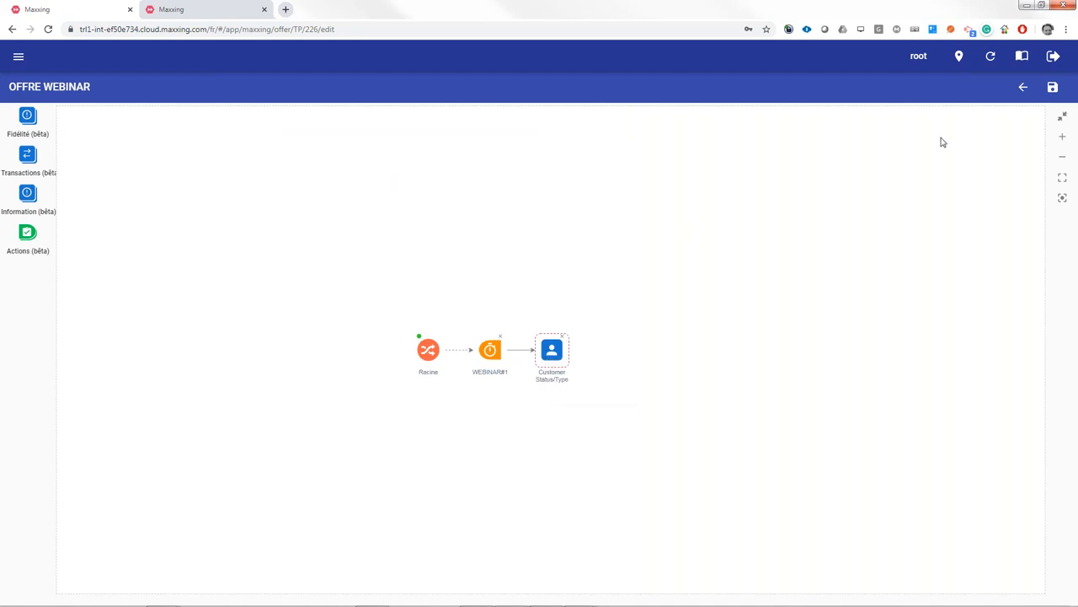
Expand the Clients (bêta) criterion's properties, set the customer type to Personal and review the available status options.
{"action": "left_click", "coordinate": [1063, 116]}
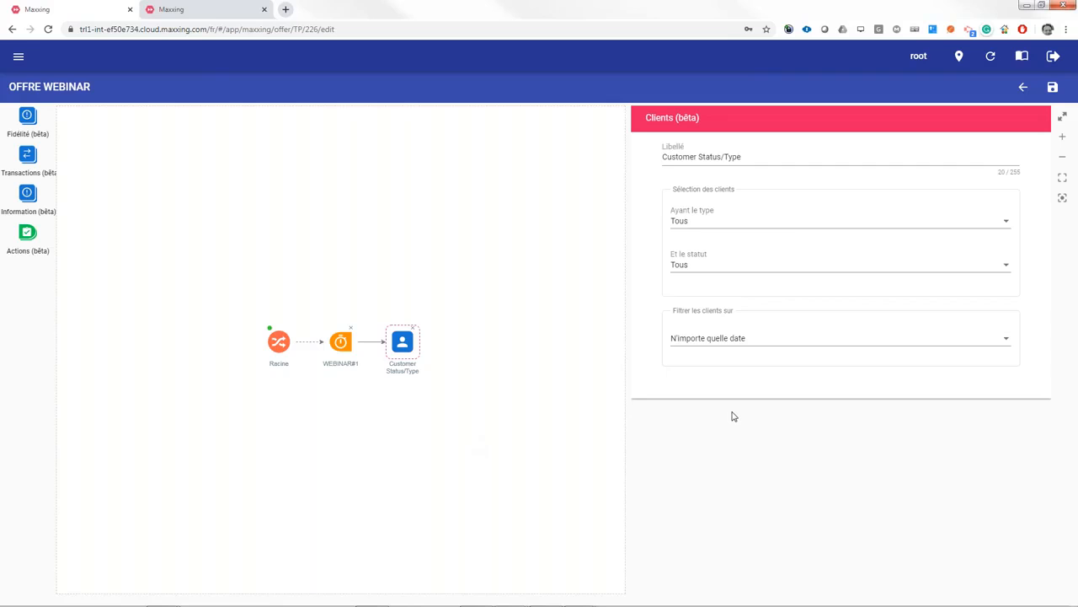
{"action": "left_click", "coordinate": [723, 221]}
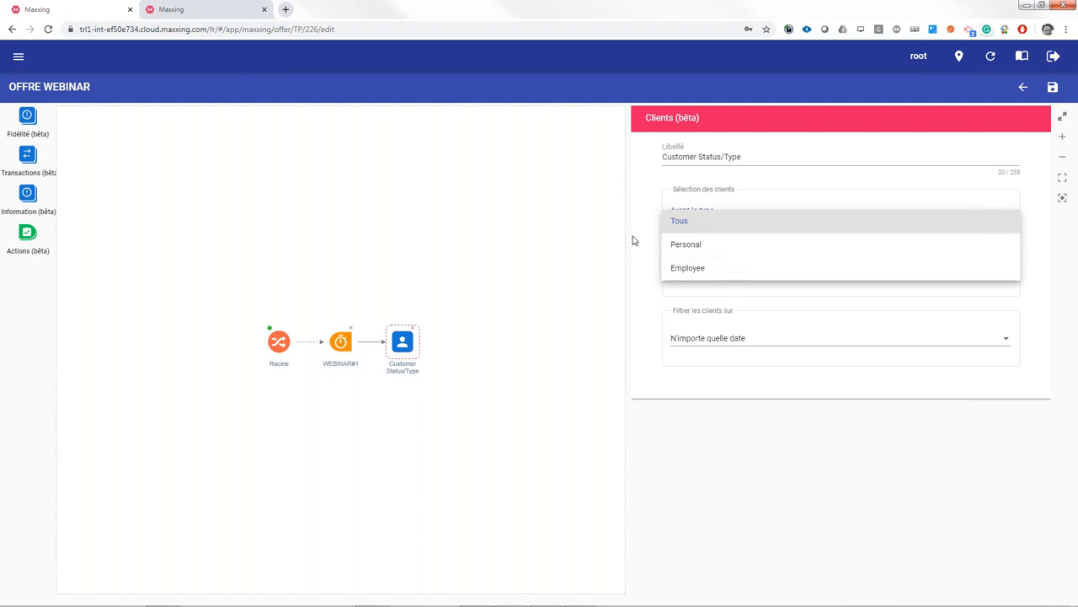
{"action": "left_click", "coordinate": [634, 237]}
{"action": "left_click", "coordinate": [696, 222]}
{"action": "left_click", "coordinate": [707, 247]}
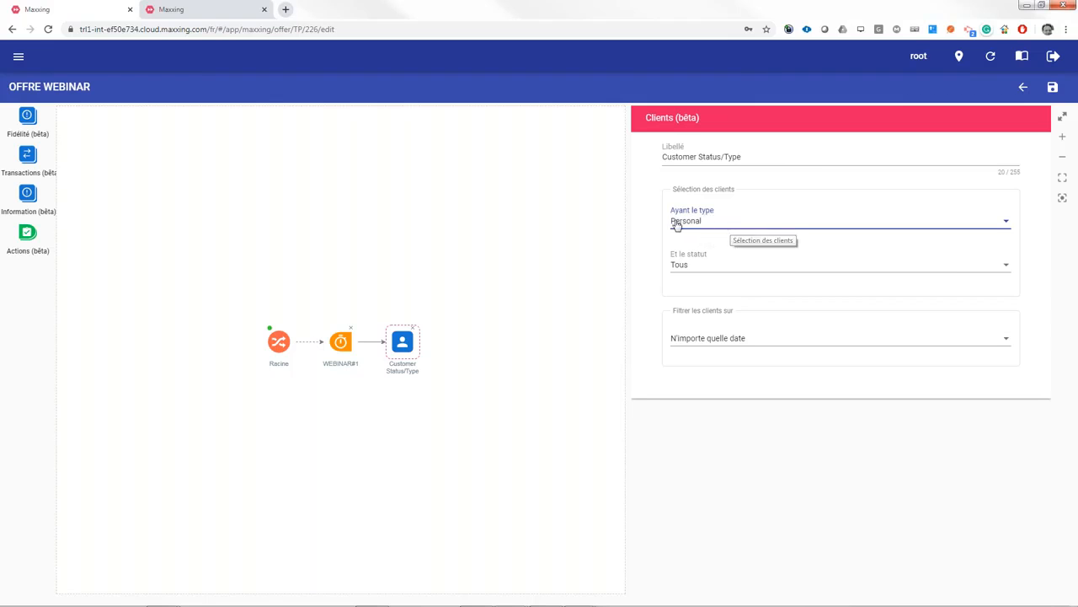
{"action": "left_click", "coordinate": [695, 267]}
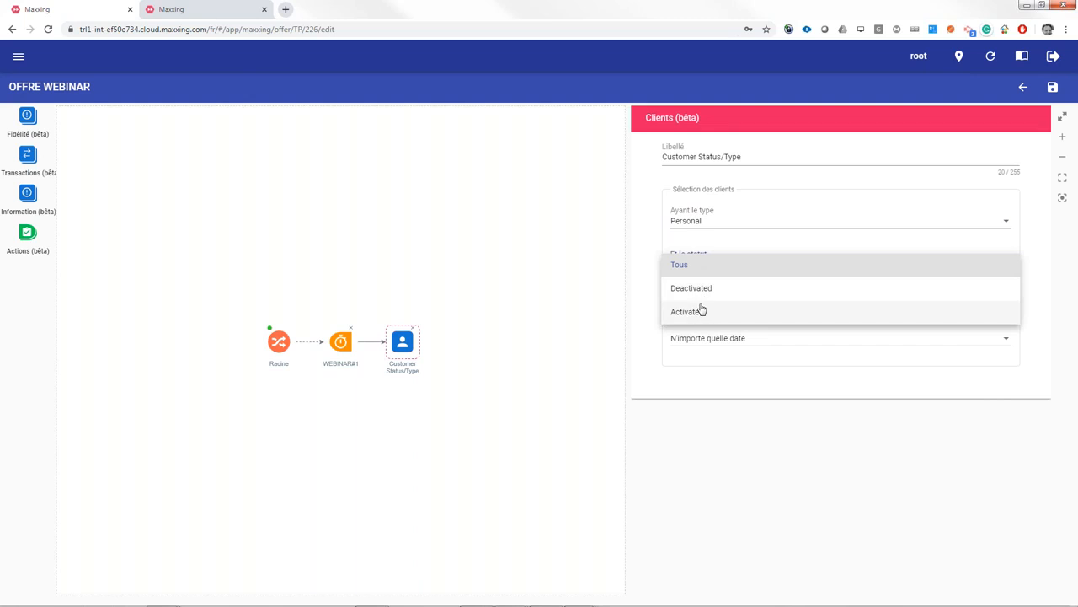
{"action": "left_click", "coordinate": [659, 362]}
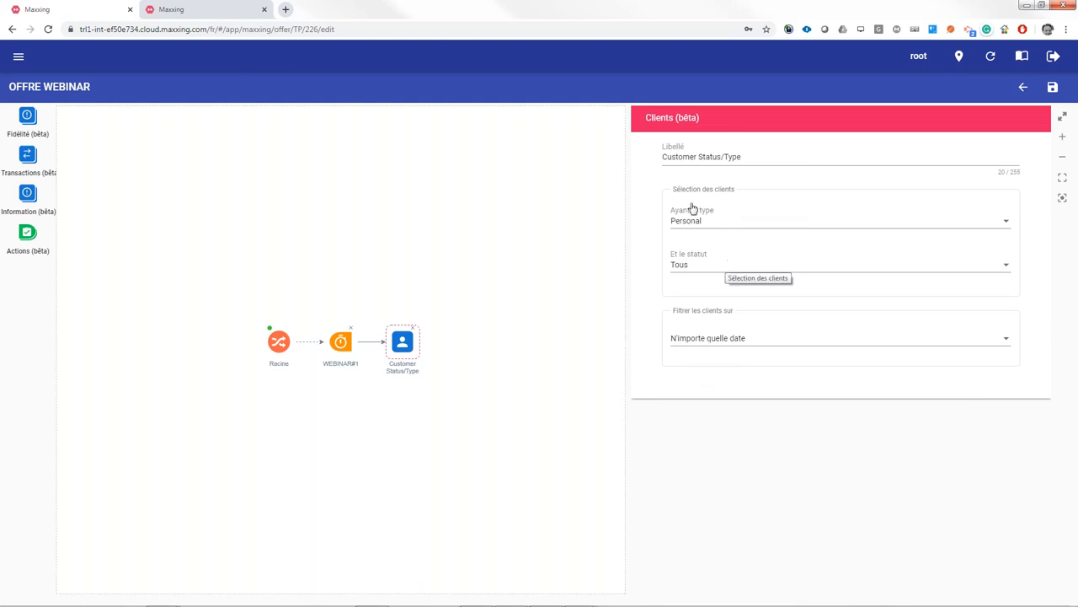
Filter the customers on Date de création with the condition est entre, and view the calendar for the start date.
{"action": "left_click", "coordinate": [695, 342]}
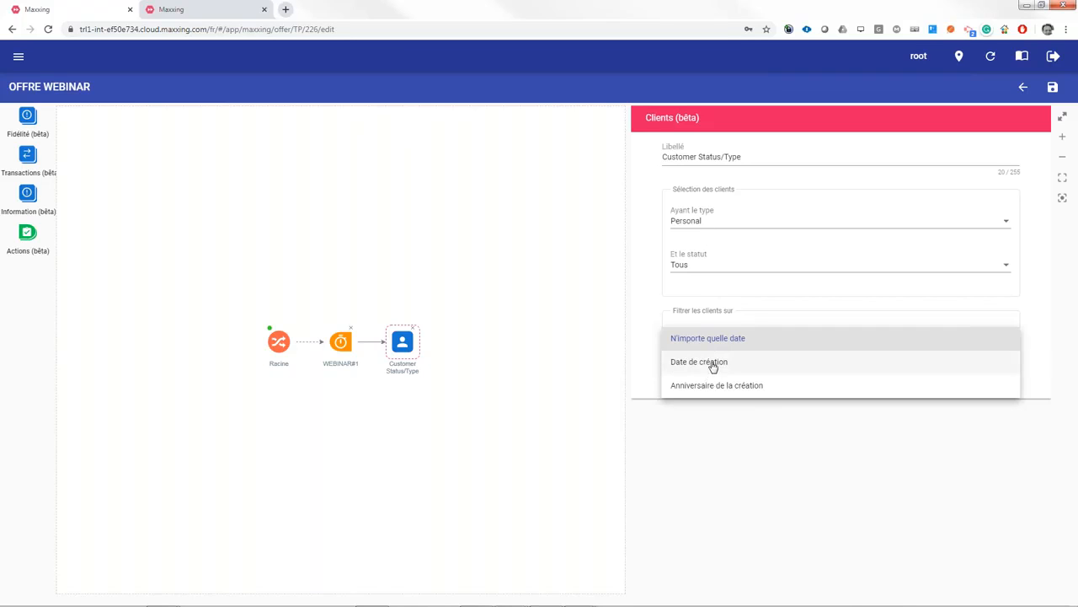
{"action": "left_click", "coordinate": [713, 364]}
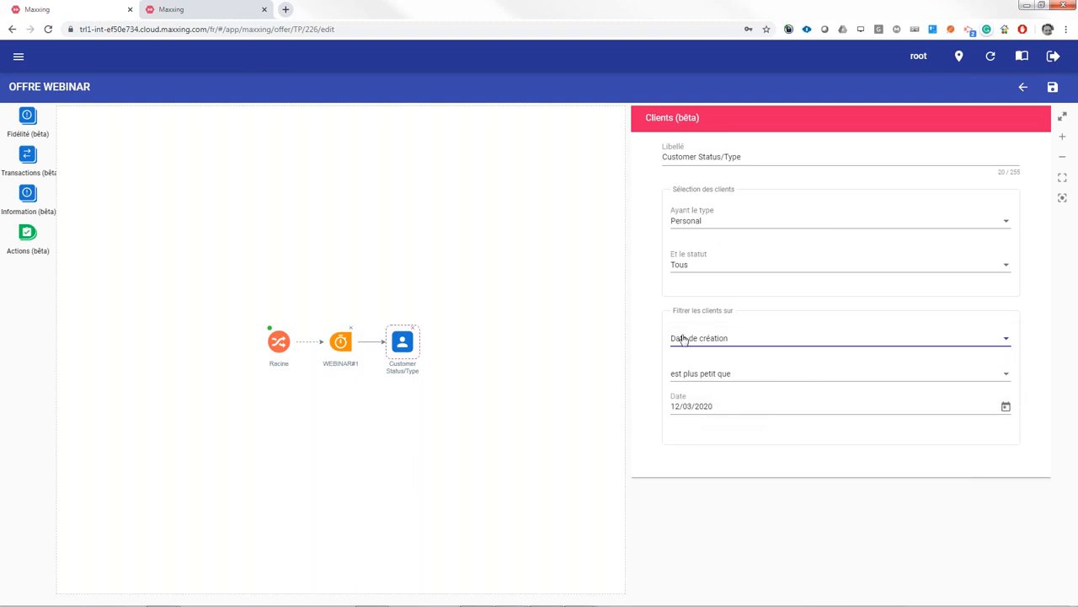
{"action": "left_click", "coordinate": [704, 377]}
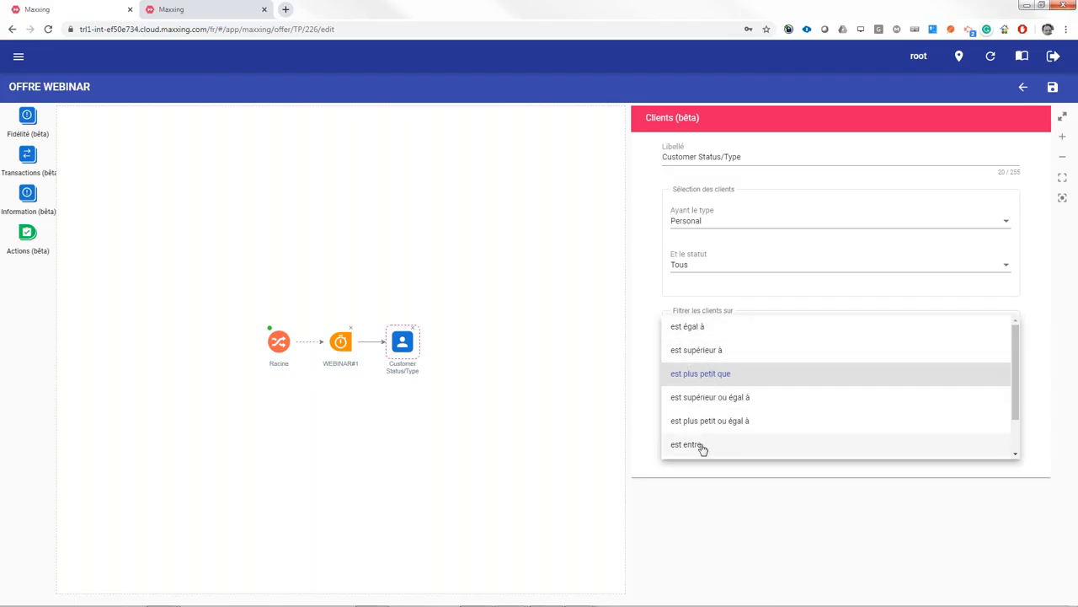
{"action": "scroll", "coordinate": [703, 444], "scroll_direction": "down", "scroll_amount": 1}
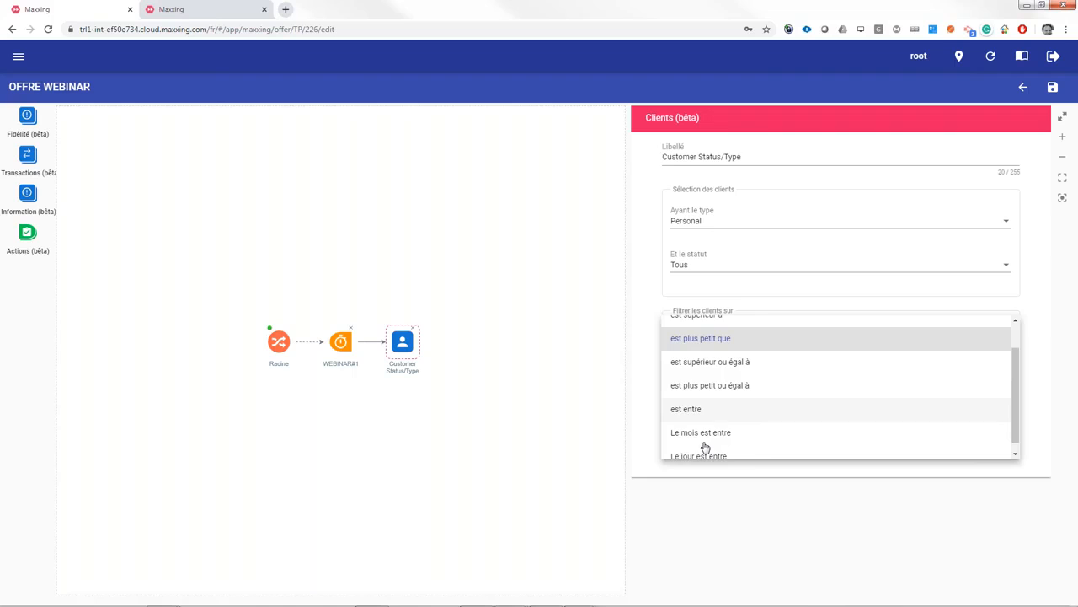
{"action": "left_click", "coordinate": [699, 399]}
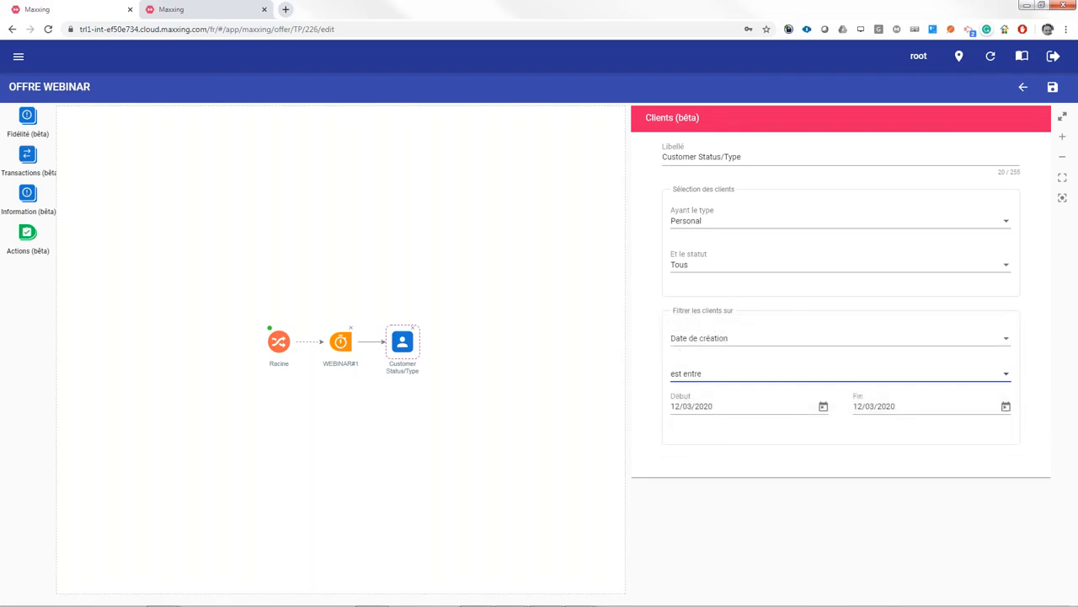
{"action": "left_click", "coordinate": [822, 408]}
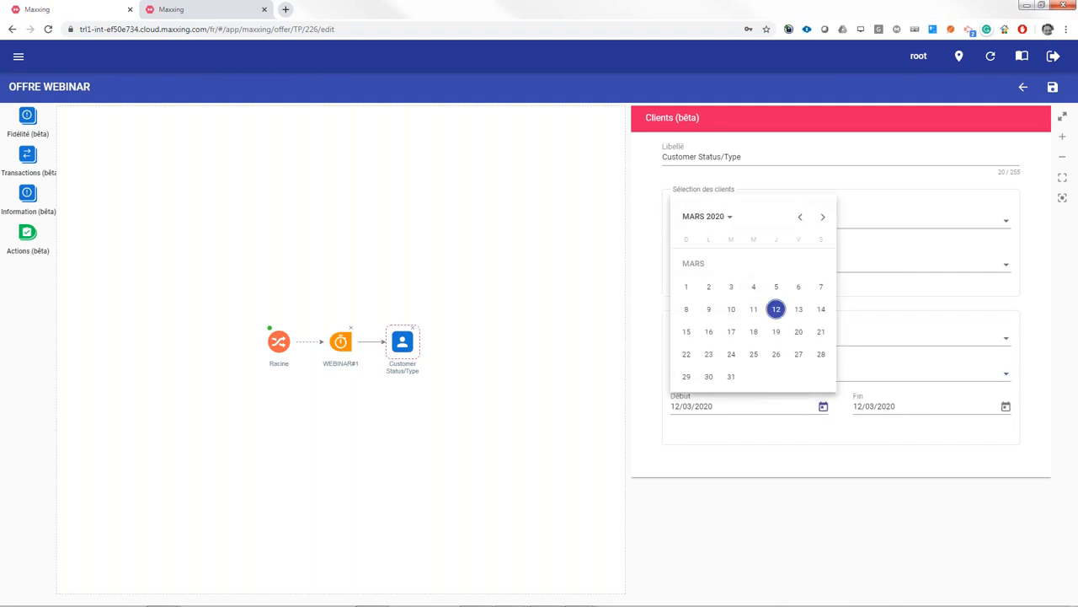
{"action": "left_click", "coordinate": [778, 435]}
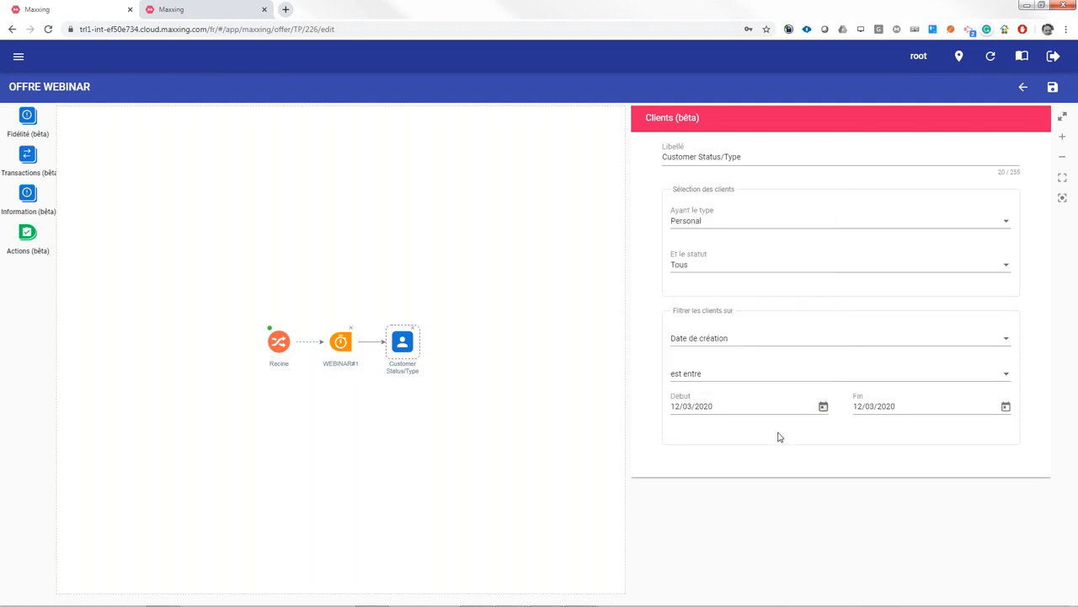
Change the creation date condition to Le mois est entre, with 2 previous months and 1 following month.
{"action": "left_click", "coordinate": [689, 376]}
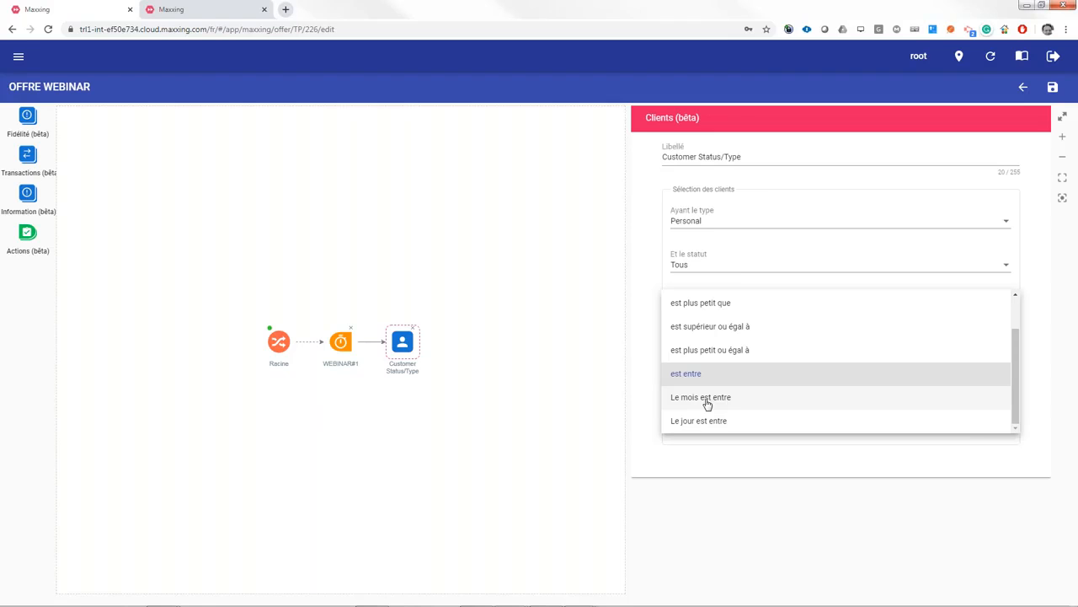
{"action": "left_click", "coordinate": [707, 404]}
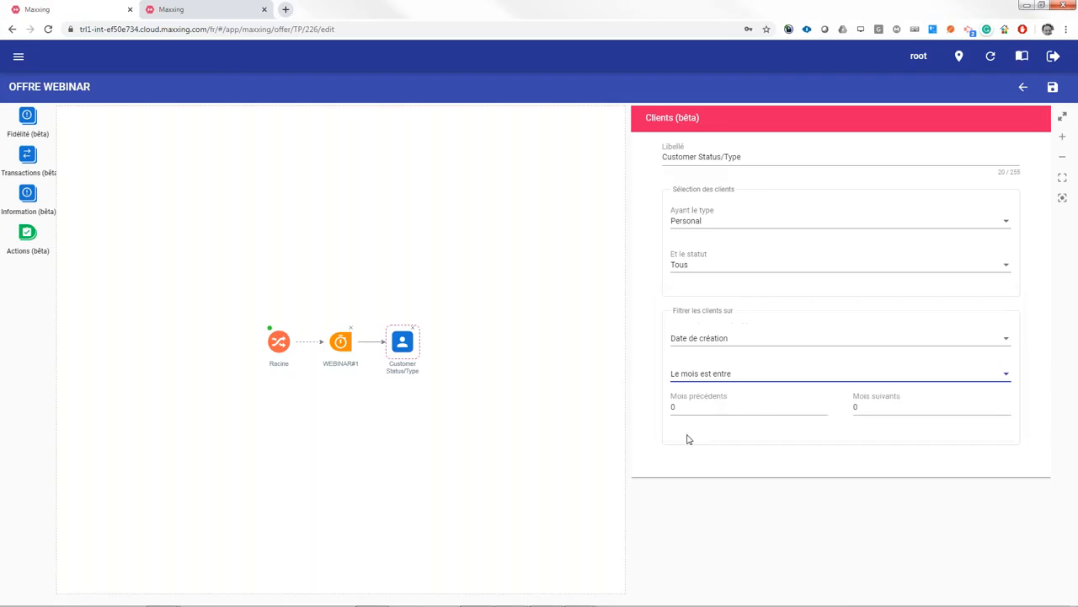
{"action": "left_click", "coordinate": [738, 408]}
{"action": "double_click", "coordinate": [675, 409]}
{"action": "type", "text": "2"}
{"action": "left_click_drag", "start_coordinate": [873, 409], "coordinate": [841, 412]}
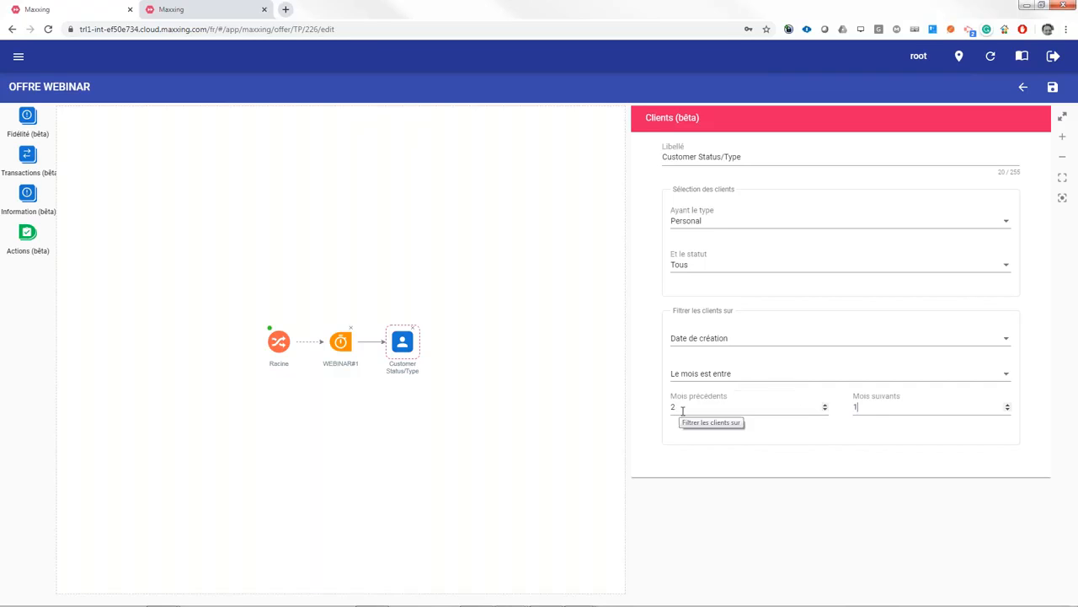
{"action": "left_click", "coordinate": [885, 409]}
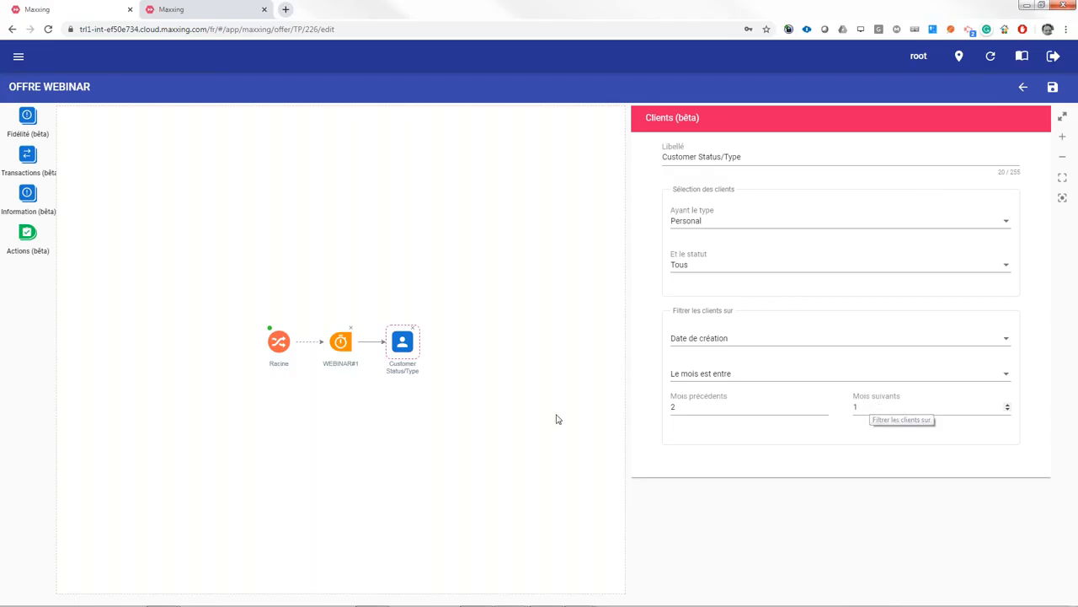
Switch the creation date condition to Le jour est entre.
{"action": "left_click", "coordinate": [737, 376]}
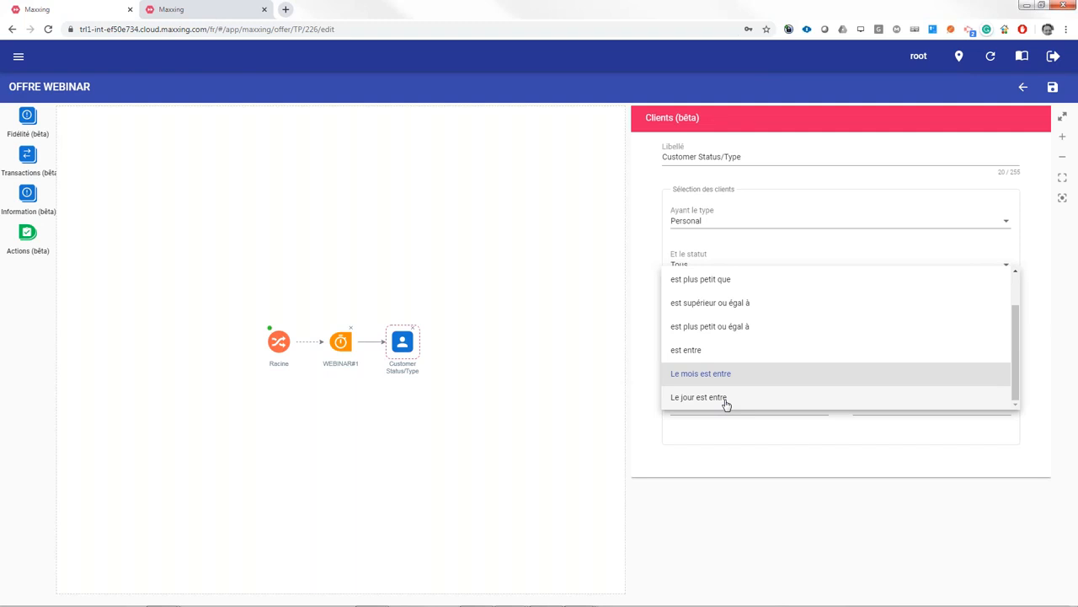
{"action": "left_click", "coordinate": [726, 403]}
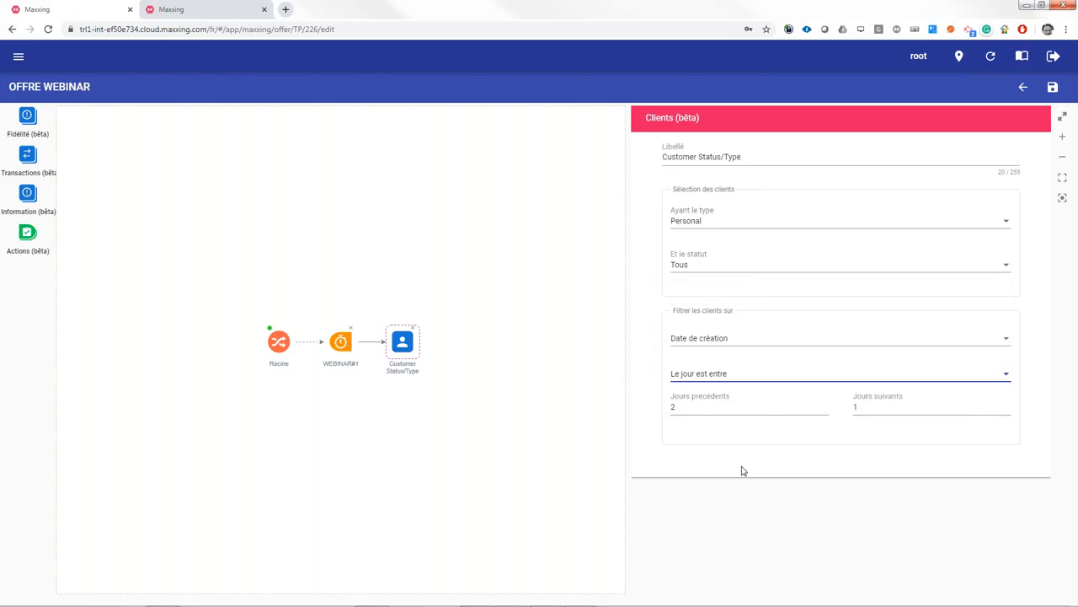
{"action": "left_click", "coordinate": [695, 406]}
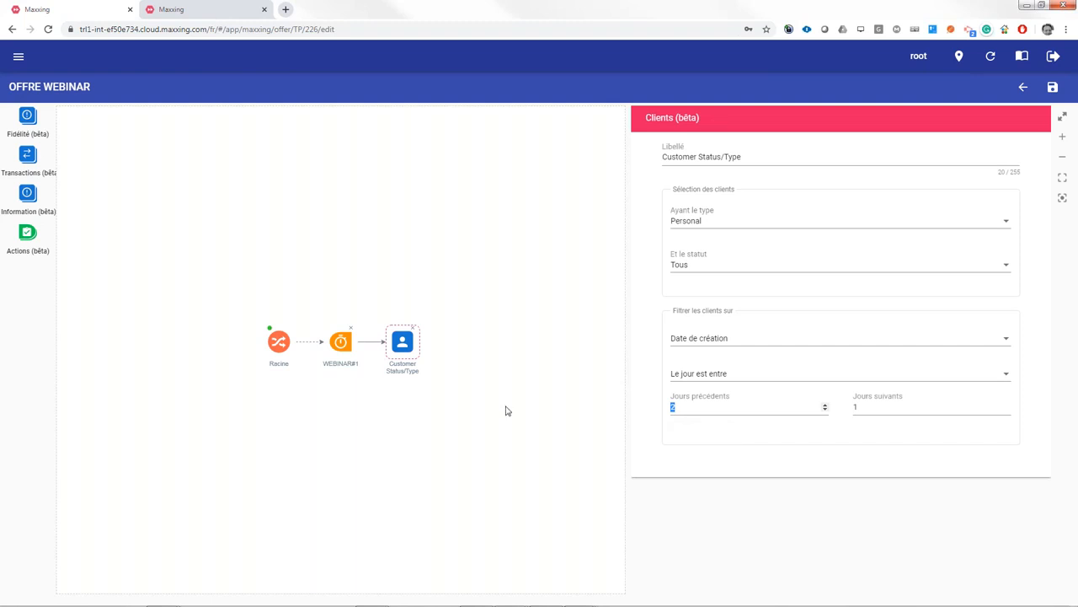
Add a Compteurs (bêta) criterion after the customer criterion and select P Loyalty point counter as its counter.
{"action": "left_click", "coordinate": [25, 127]}
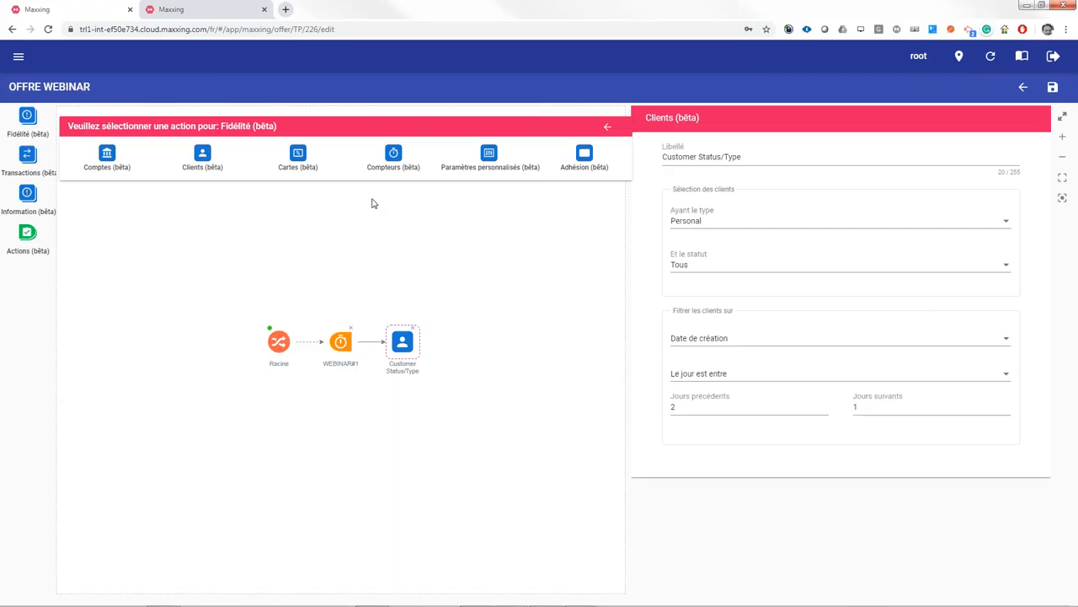
{"action": "left_click", "coordinate": [399, 163]}
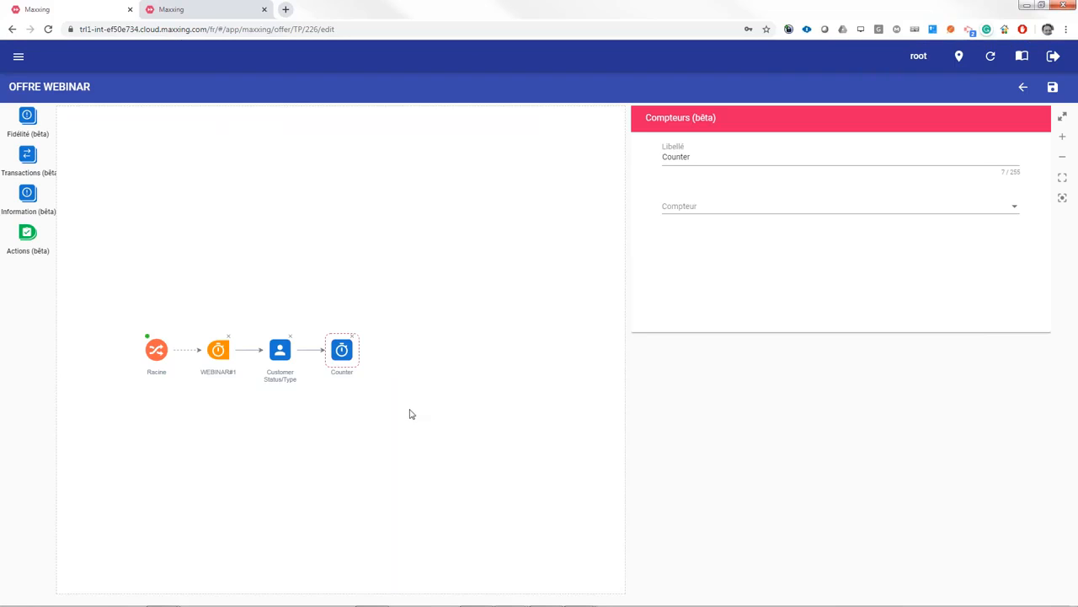
{"action": "left_click", "coordinate": [707, 215]}
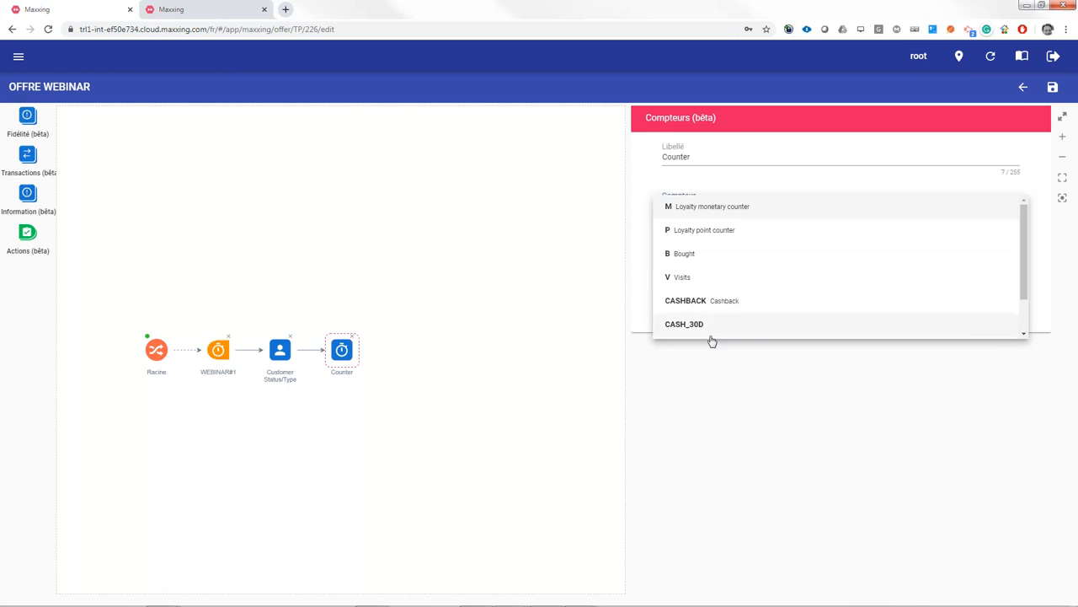
{"action": "left_click", "coordinate": [708, 231]}
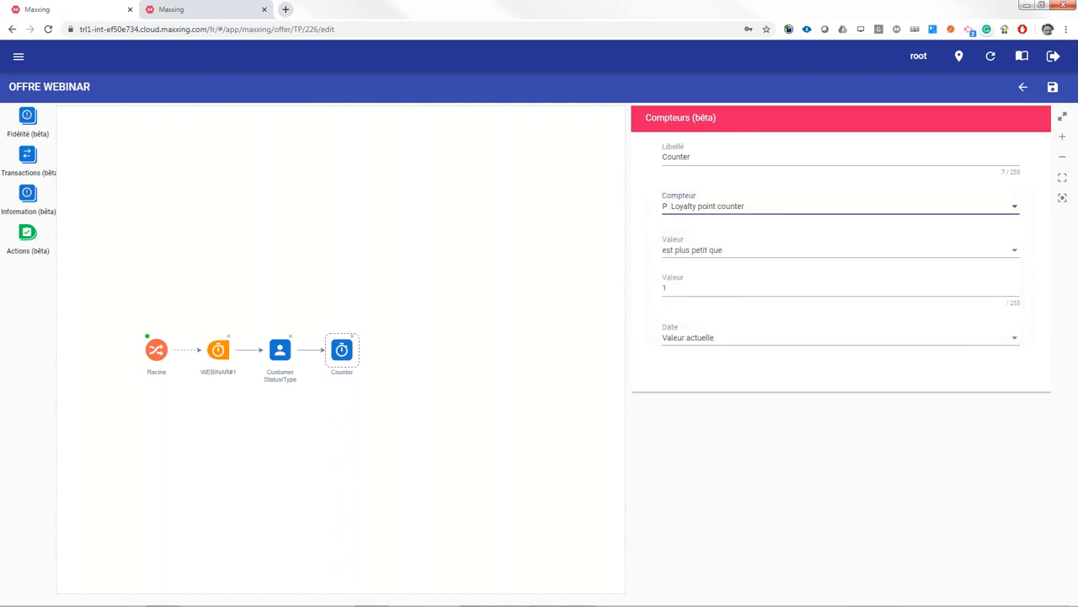
Set the loyalty point counter's value condition to est entre, with a minimum of 100 and a maximum of 600.
{"action": "left_click", "coordinate": [696, 250]}
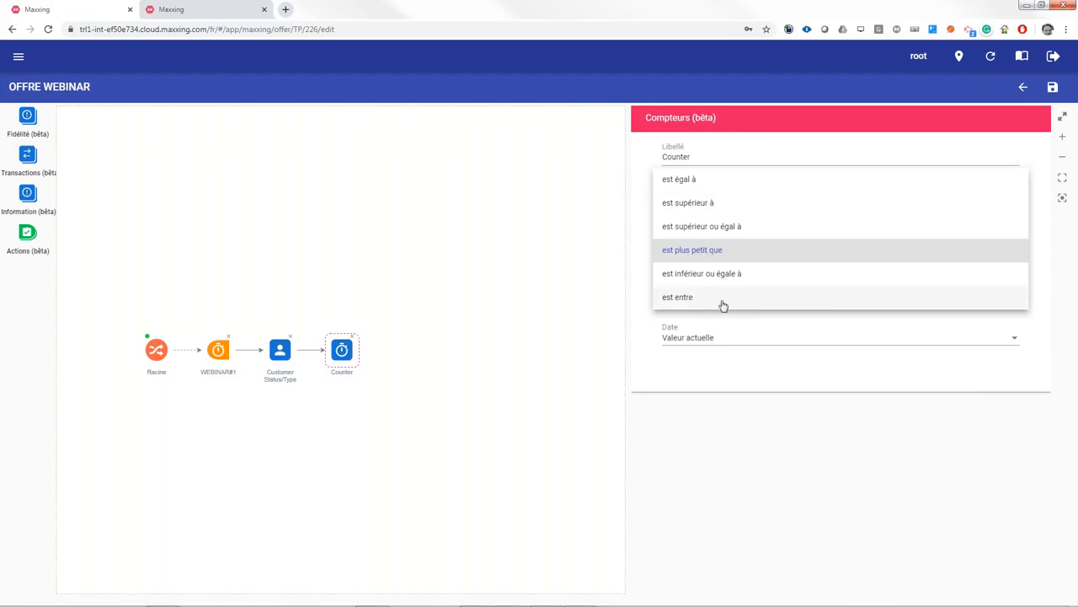
{"action": "left_click", "coordinate": [694, 301]}
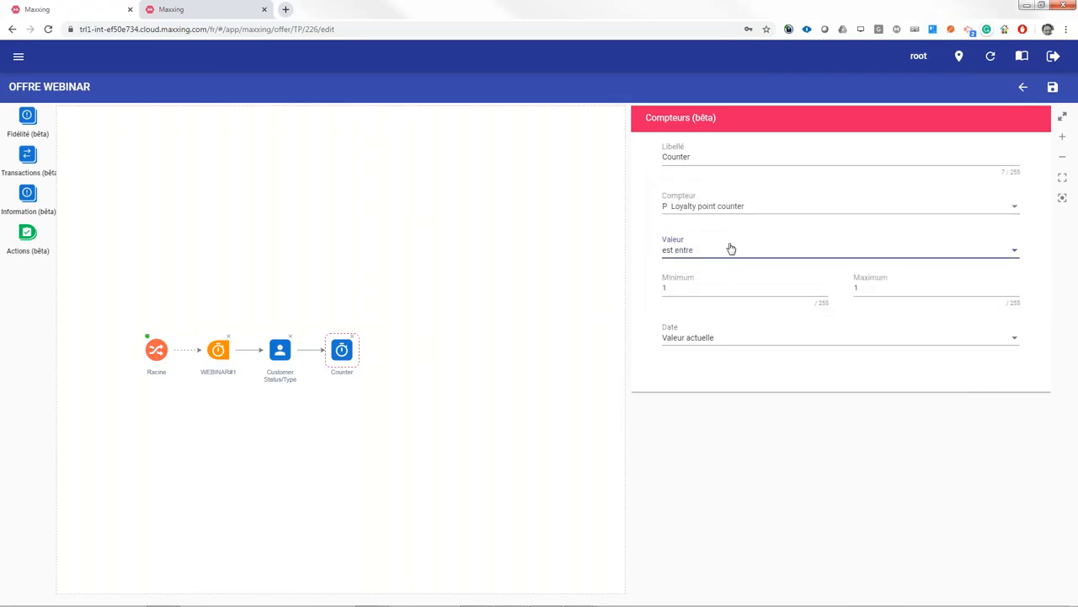
{"action": "left_click", "coordinate": [721, 287]}
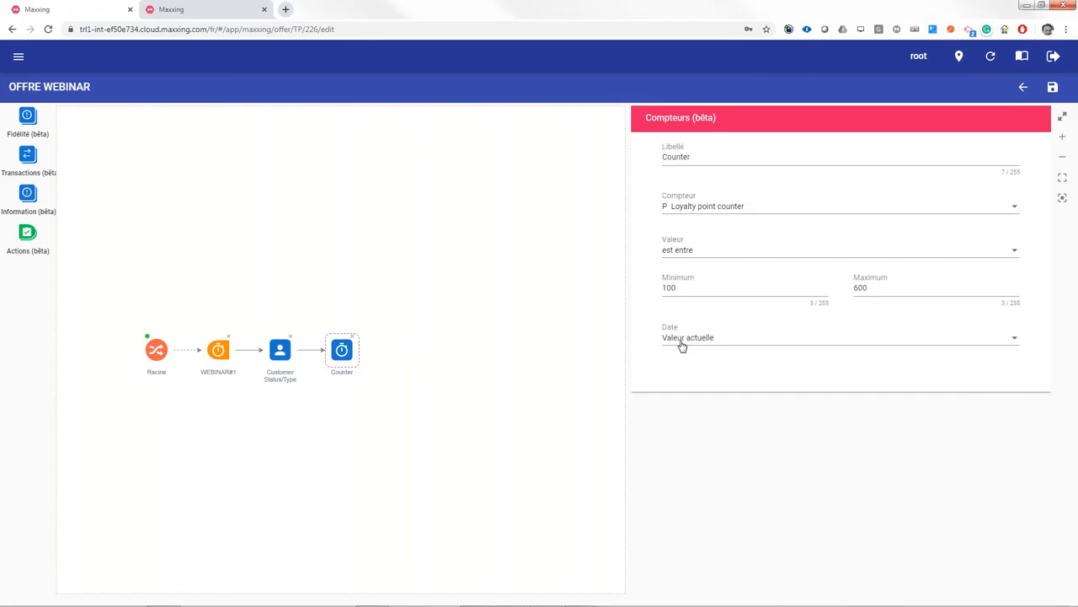
Try the Au cours des (x) derniers mois period for the counter, and set it to Au cours des (x) derniers jours.
{"action": "left_click", "coordinate": [681, 346]}
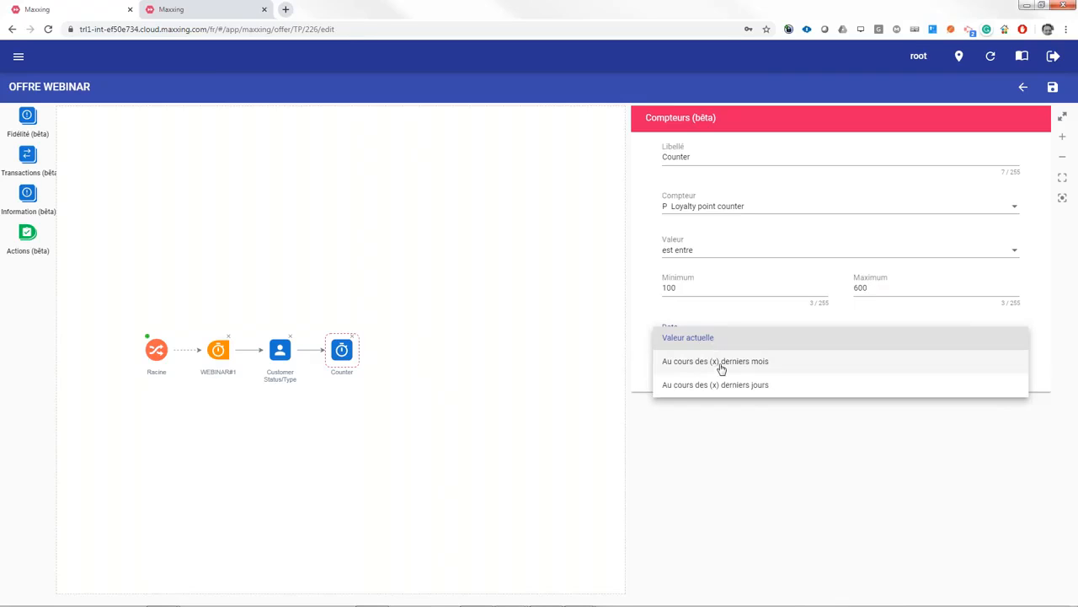
{"action": "left_click", "coordinate": [722, 364]}
{"action": "left_click", "coordinate": [718, 341]}
{"action": "left_click", "coordinate": [715, 362]}
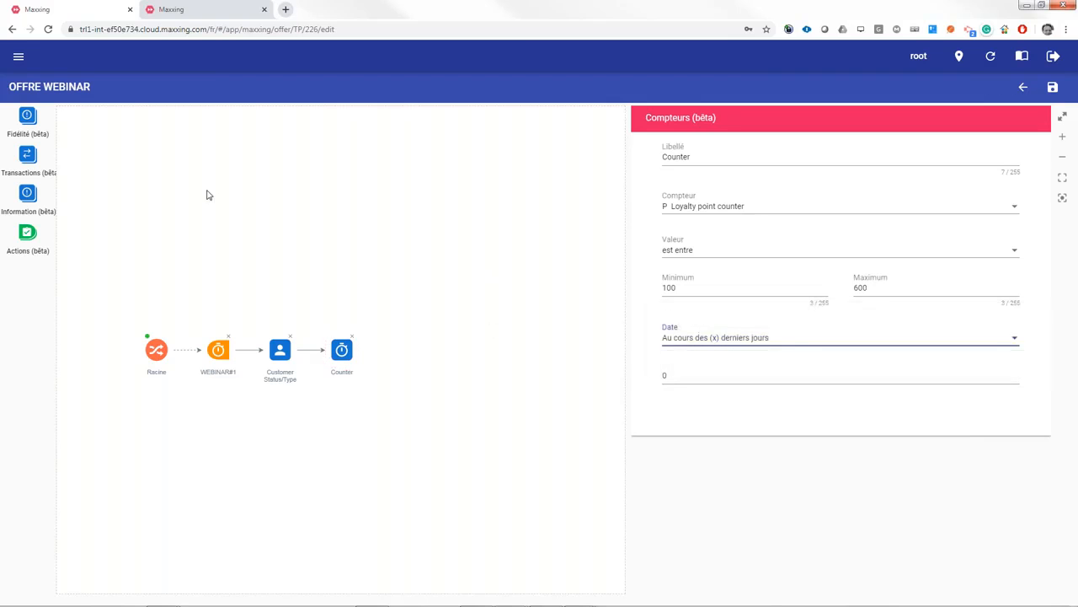
Add a Paramètres personnalisés (bêta) criterion after the loyalty counter and check which categories it offers.
{"action": "left_click", "coordinate": [28, 121]}
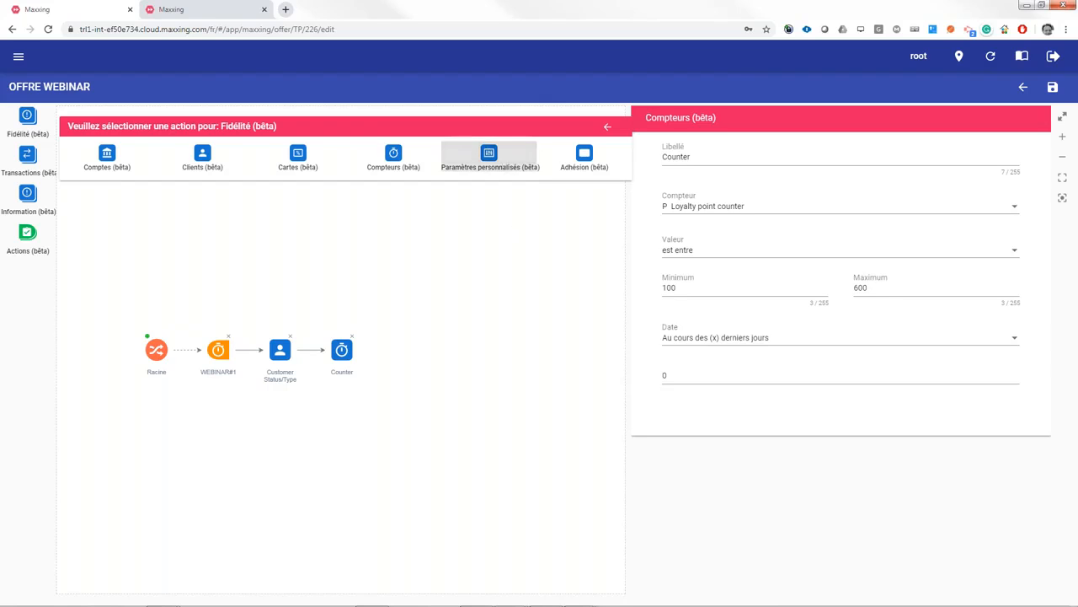
{"action": "left_click", "coordinate": [497, 158]}
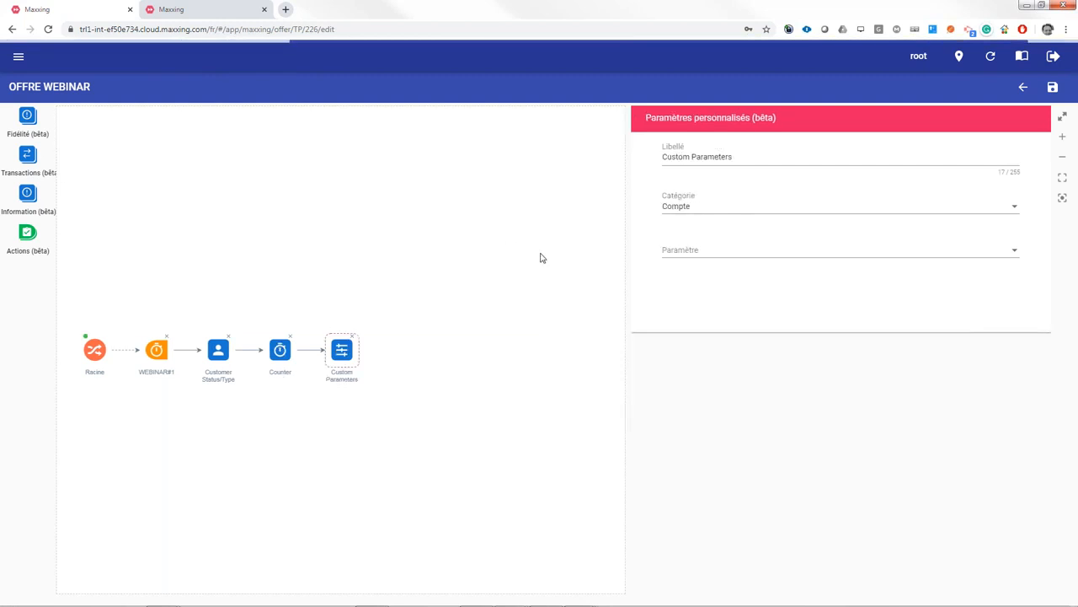
{"action": "left_click", "coordinate": [701, 206]}
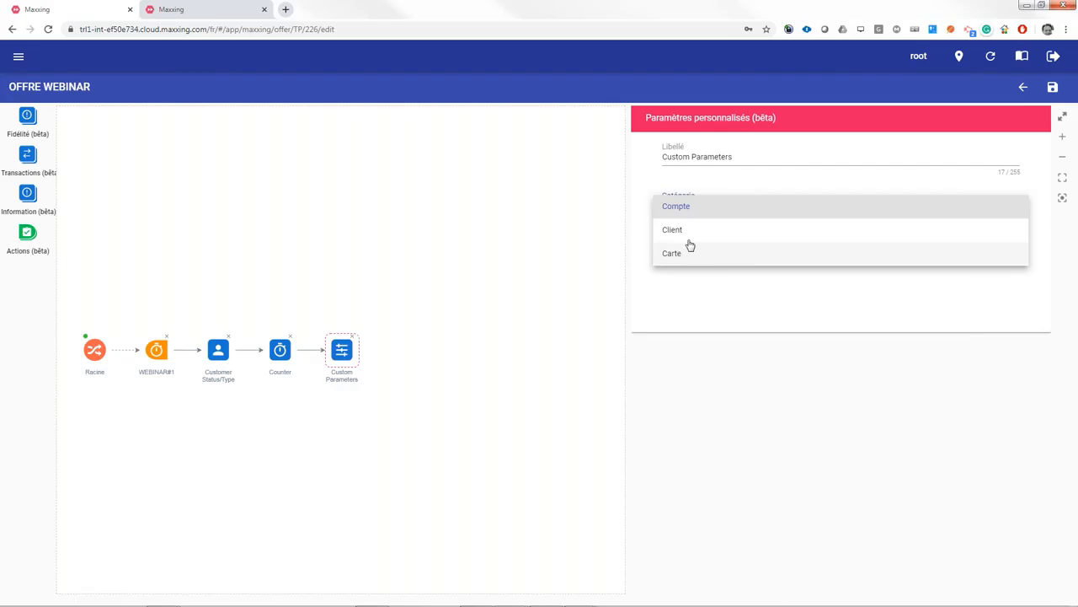
{"action": "left_click", "coordinate": [330, 233]}
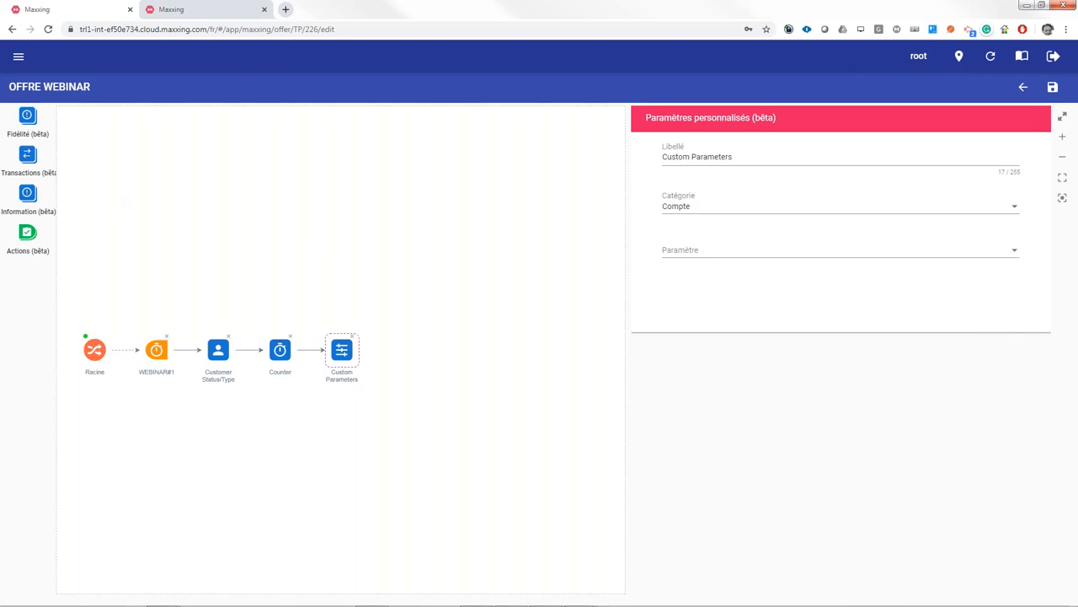
Add a Produits (bêta) transaction criterion after the custom parameters and set its condition to Prix.
{"action": "left_click", "coordinate": [40, 171]}
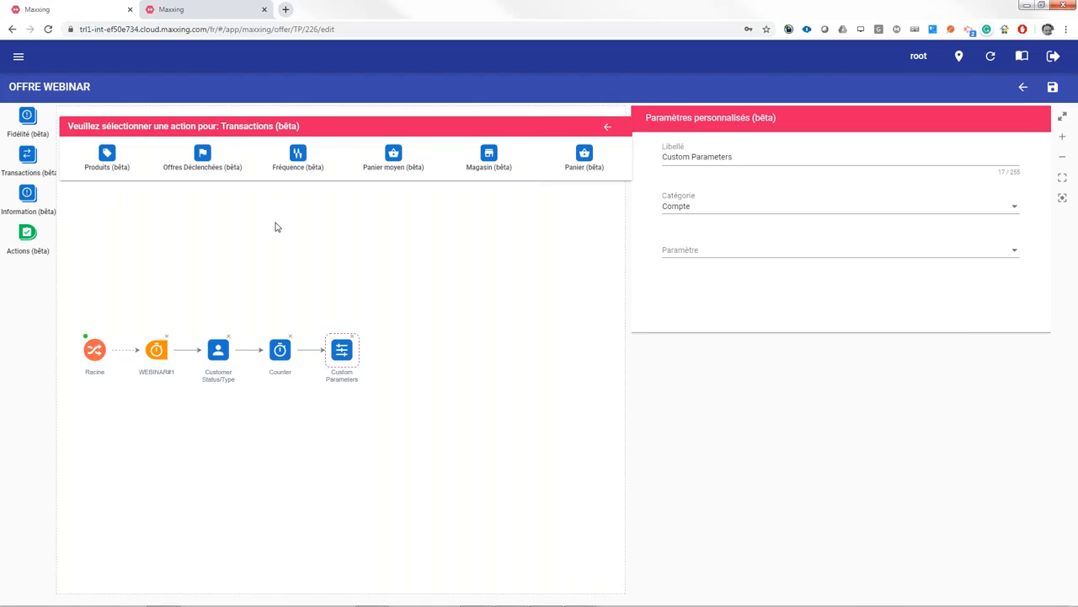
{"action": "left_click", "coordinate": [107, 156]}
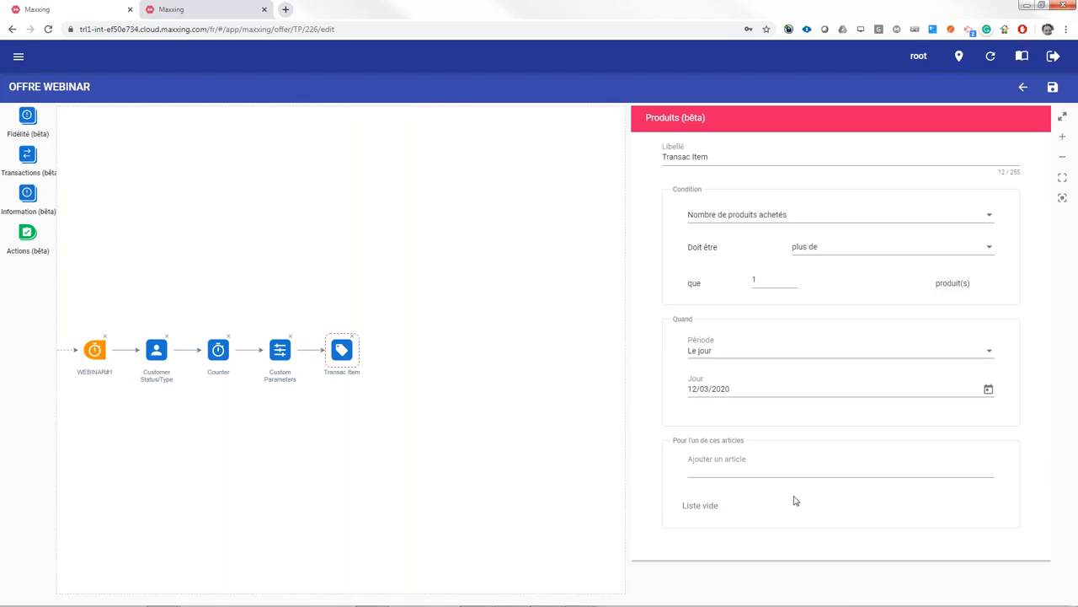
{"action": "left_click", "coordinate": [756, 217]}
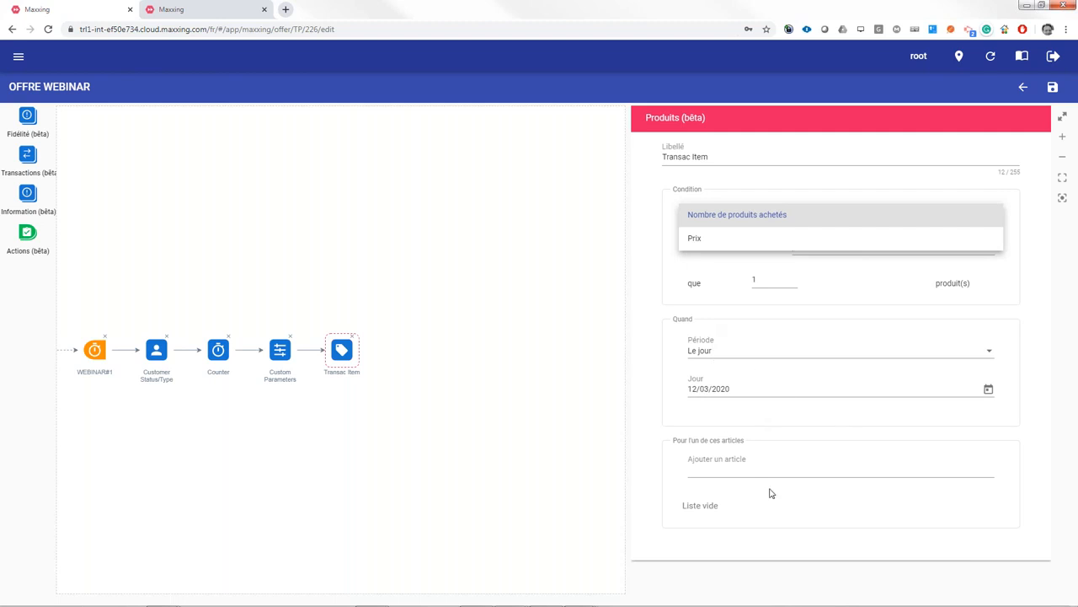
{"action": "left_click", "coordinate": [744, 476]}
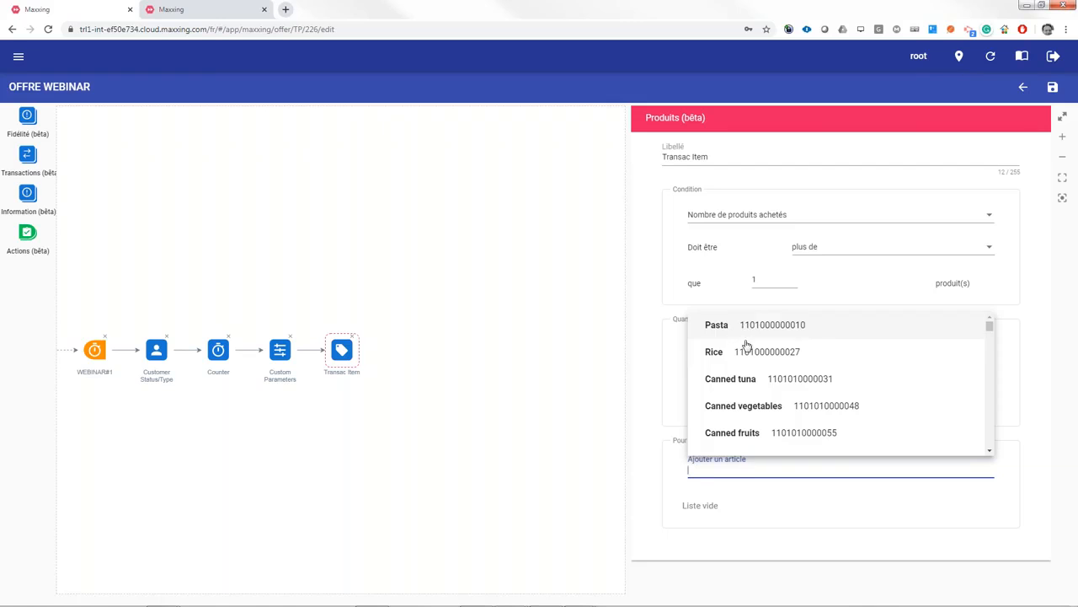
{"action": "scroll", "coordinate": [782, 413], "scroll_direction": "down", "scroll_amount": 3}
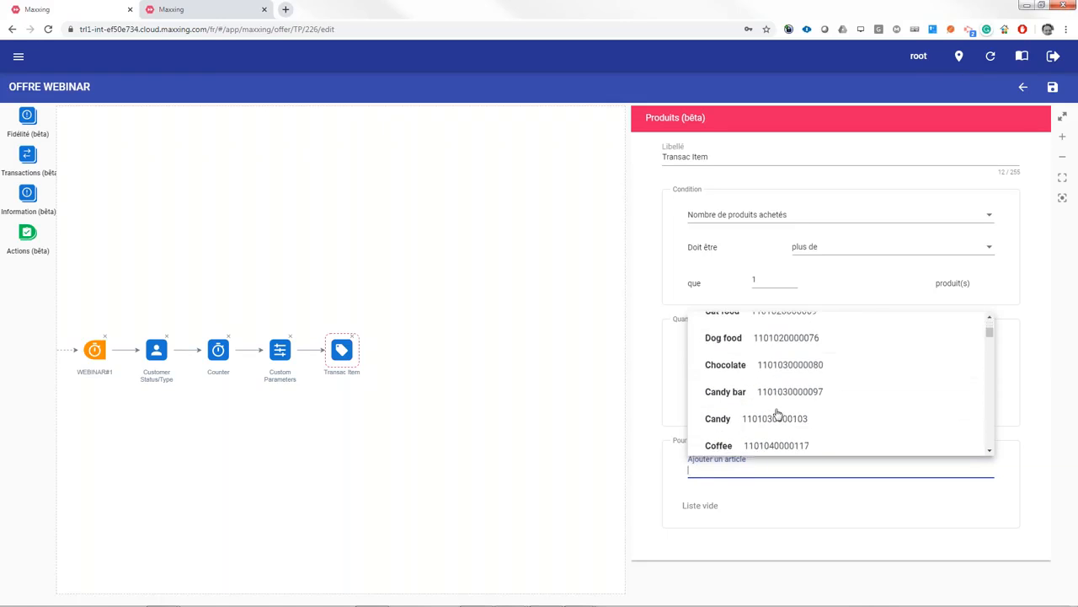
{"action": "left_click", "coordinate": [832, 483]}
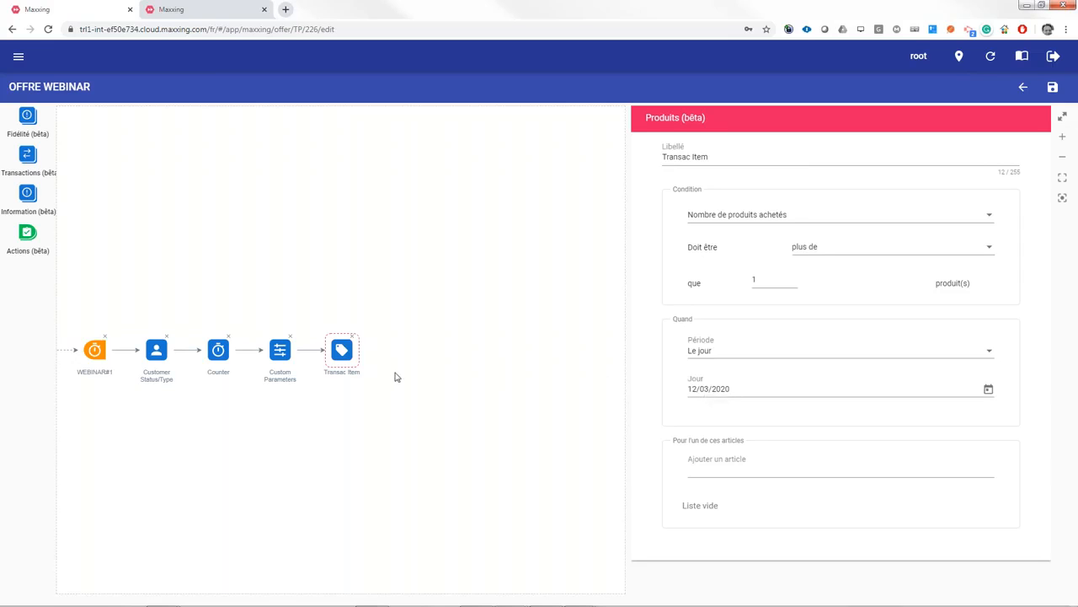
{"action": "left_click", "coordinate": [741, 217]}
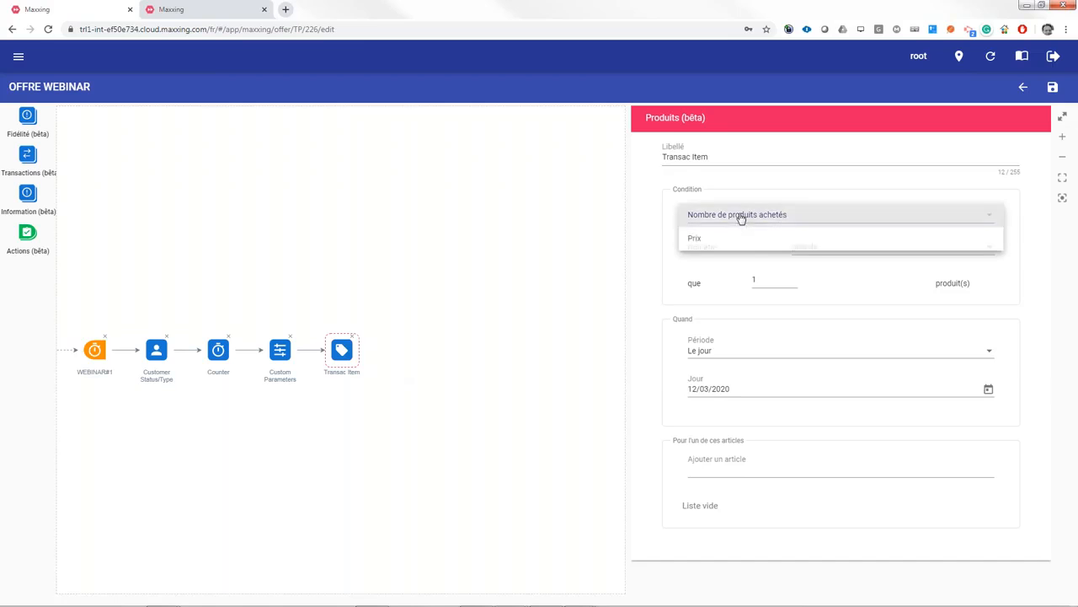
{"action": "left_click", "coordinate": [736, 241]}
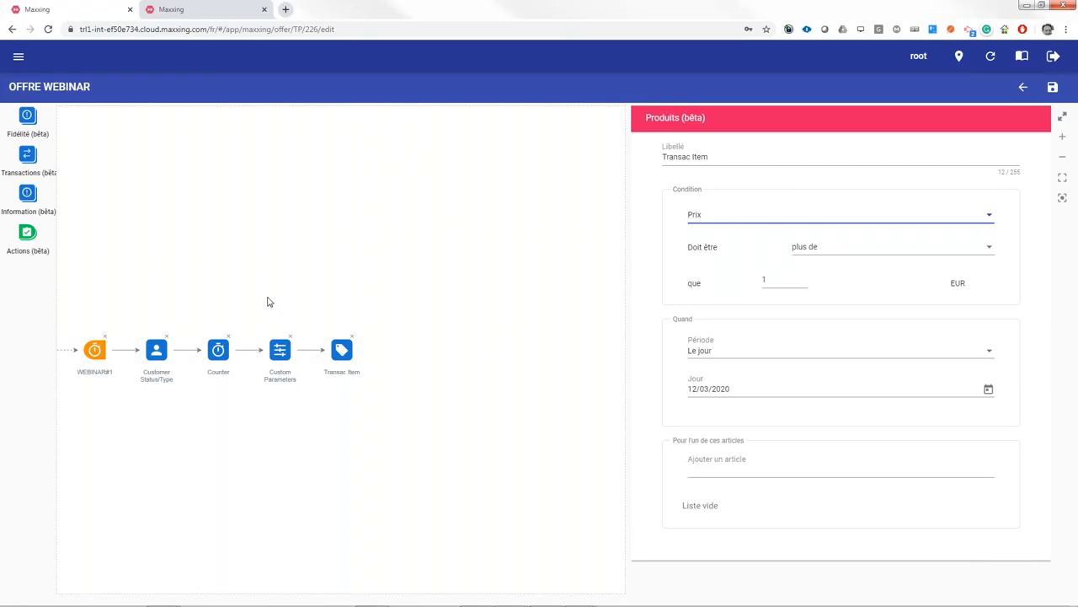
Add an Offres Déclenchées (bêta) transaction criterion after the product criterion and check which offers it can target.
{"action": "left_click", "coordinate": [22, 150]}
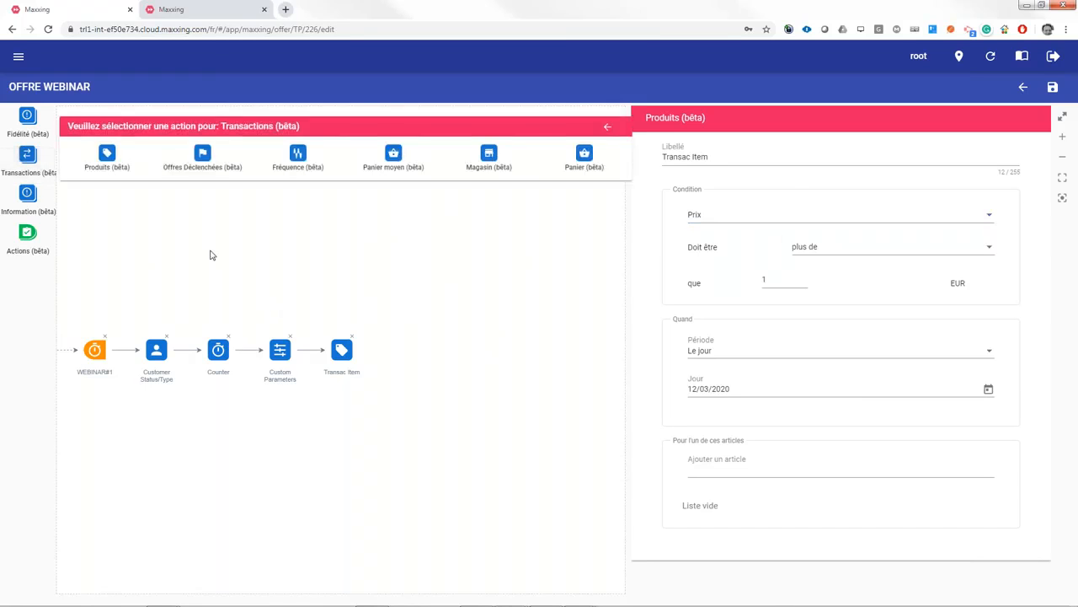
{"action": "left_click", "coordinate": [200, 165]}
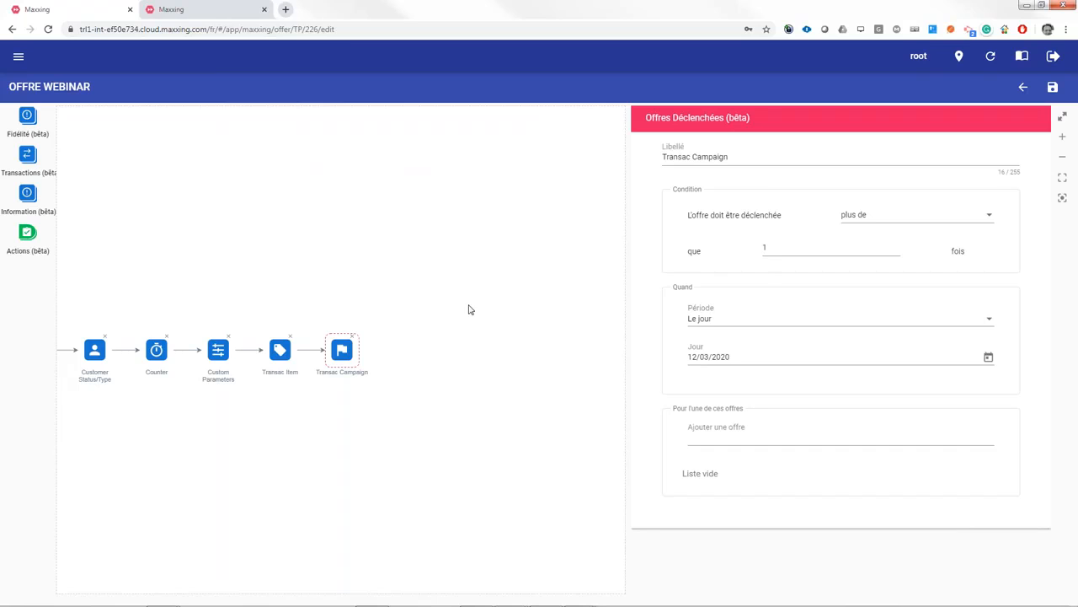
{"action": "left_click", "coordinate": [698, 436]}
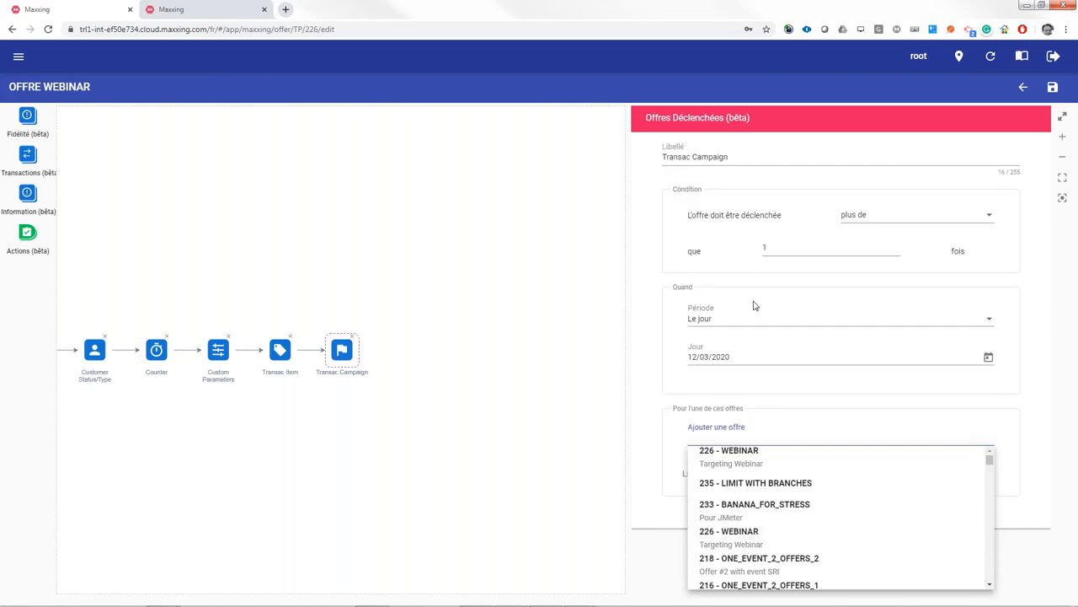
{"action": "left_click", "coordinate": [683, 288]}
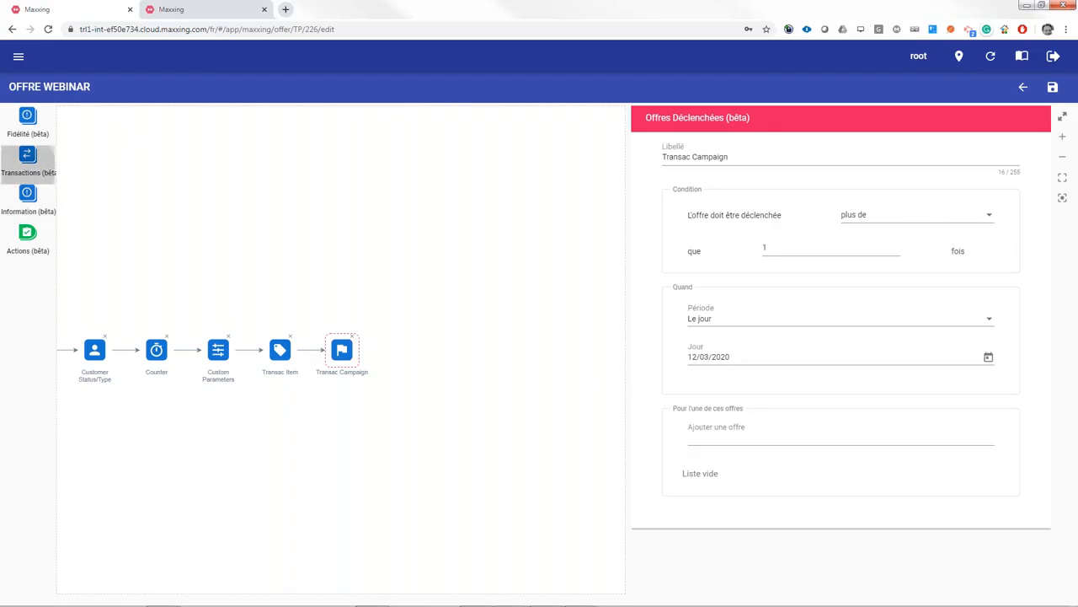
Add a Panier (bêta) transaction criterion after the triggered offers criterion.
{"action": "left_click", "coordinate": [28, 158]}
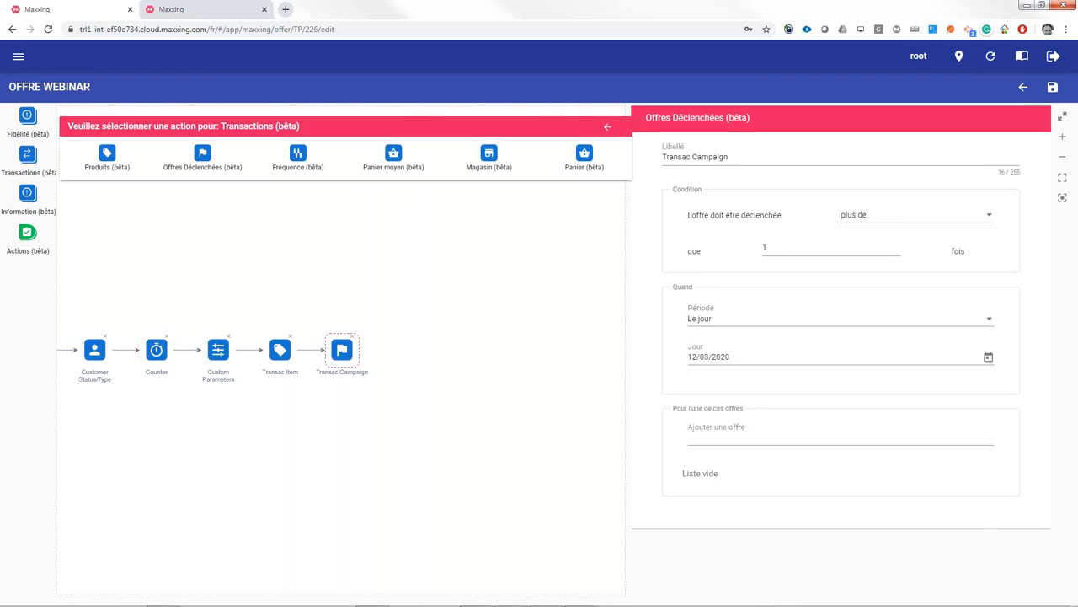
{"action": "left_click", "coordinate": [591, 163]}
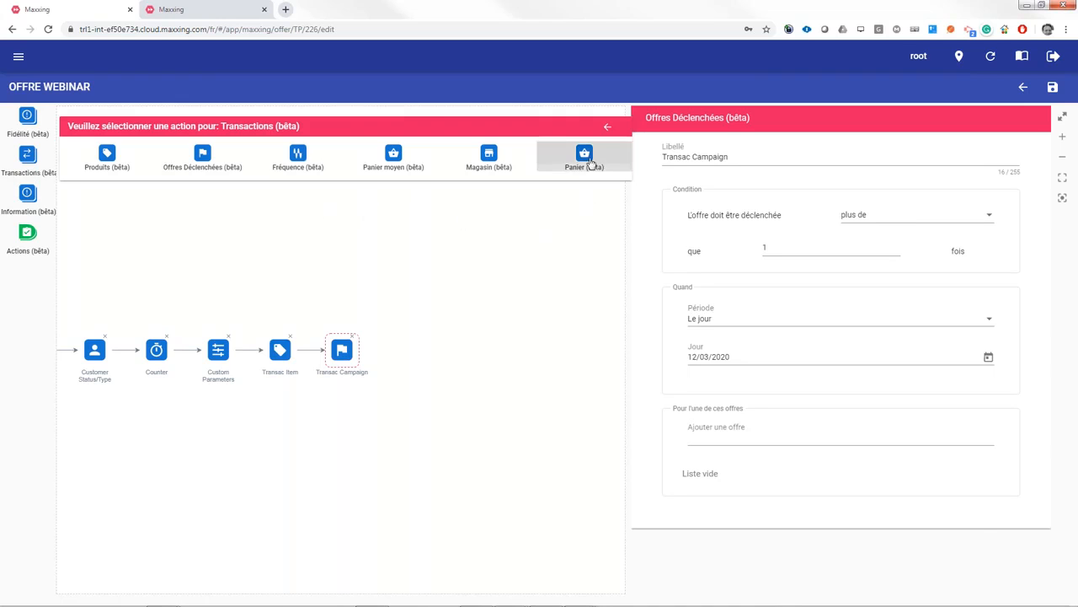
{"action": "left_click", "coordinate": [592, 164]}
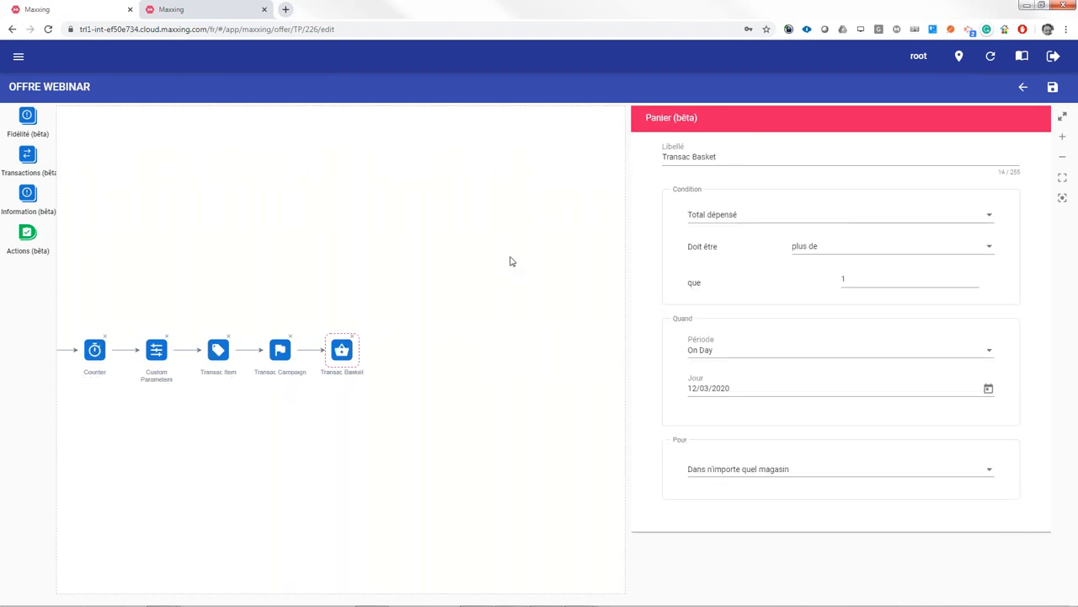
Review the basket criterion's choices for condition type, comparison operator and store scope.
{"action": "left_click", "coordinate": [742, 218]}
{"action": "left_click", "coordinate": [741, 215]}
{"action": "left_click", "coordinate": [832, 254]}
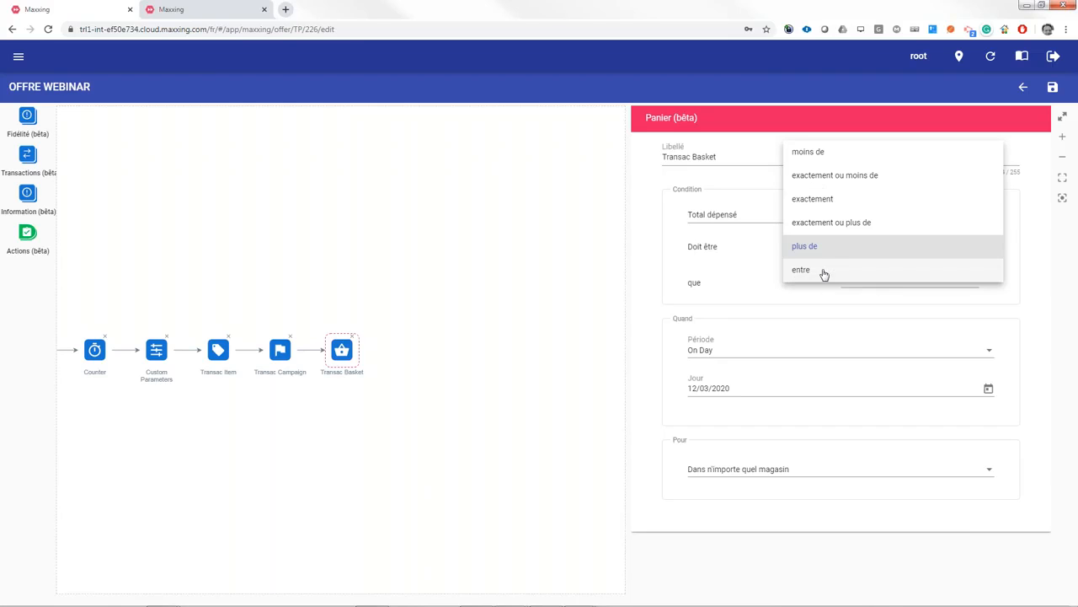
{"action": "left_click", "coordinate": [713, 220]}
{"action": "left_click", "coordinate": [713, 219]}
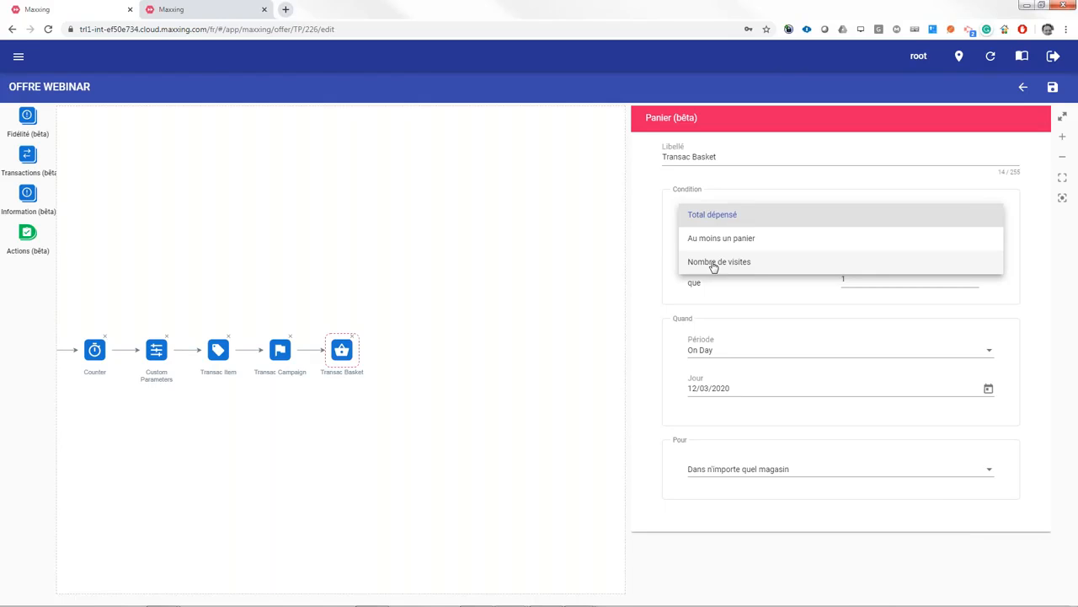
{"action": "left_click", "coordinate": [616, 366]}
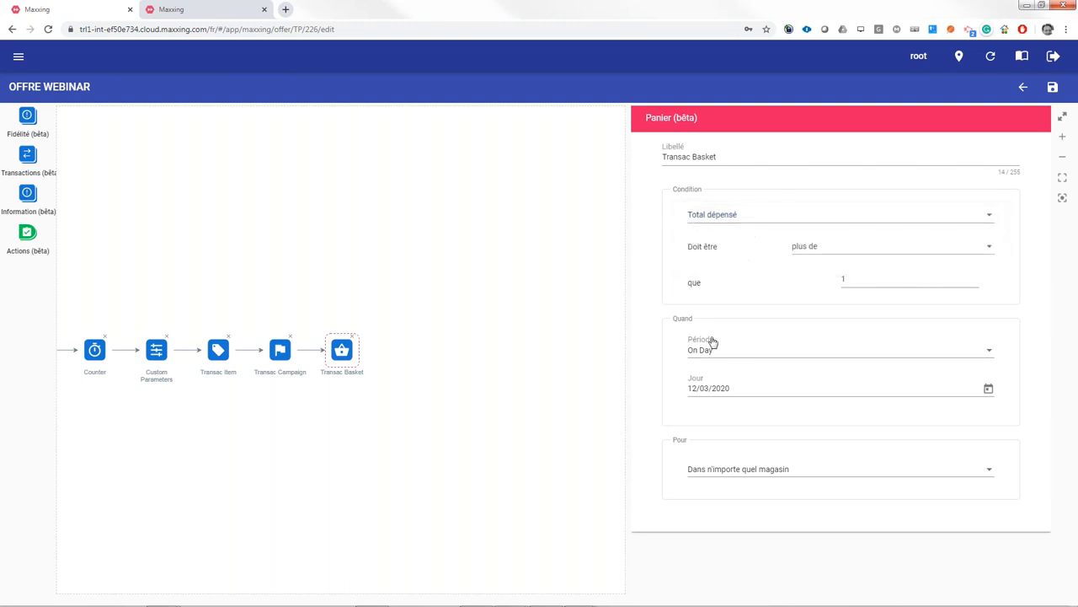
{"action": "left_click", "coordinate": [740, 478]}
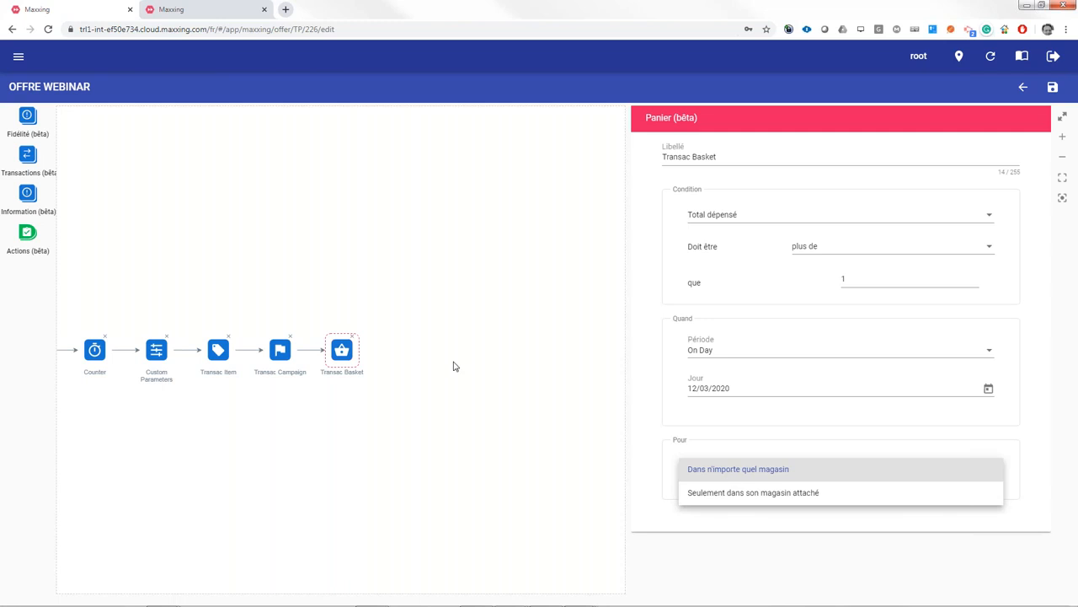
{"action": "left_click", "coordinate": [177, 235]}
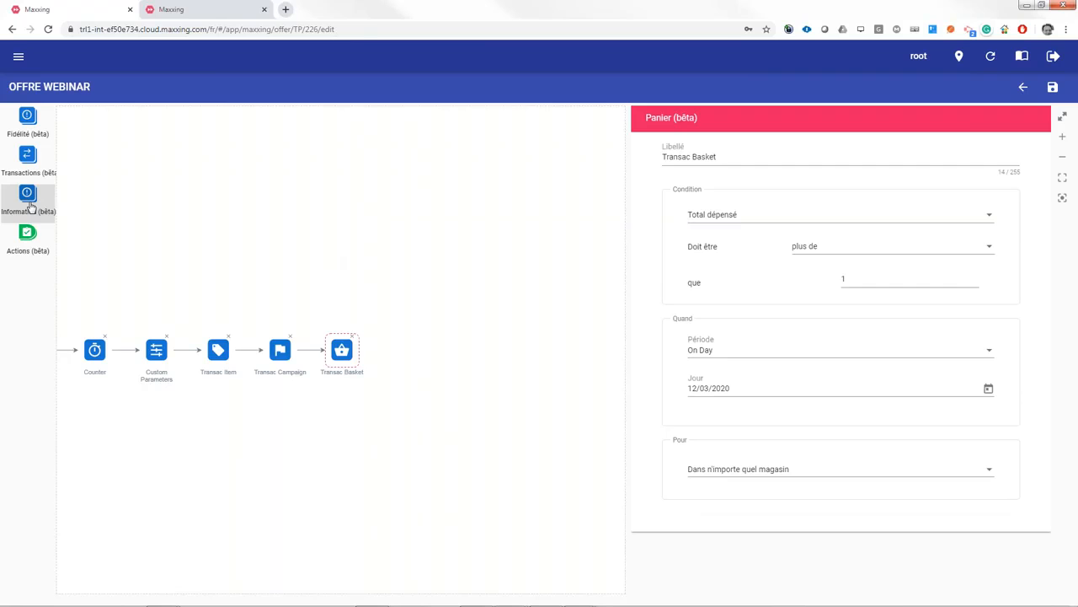
Look through the available Information (bêta) criteria and Actions (bêta) types for the flow.
{"action": "left_click", "coordinate": [30, 207]}
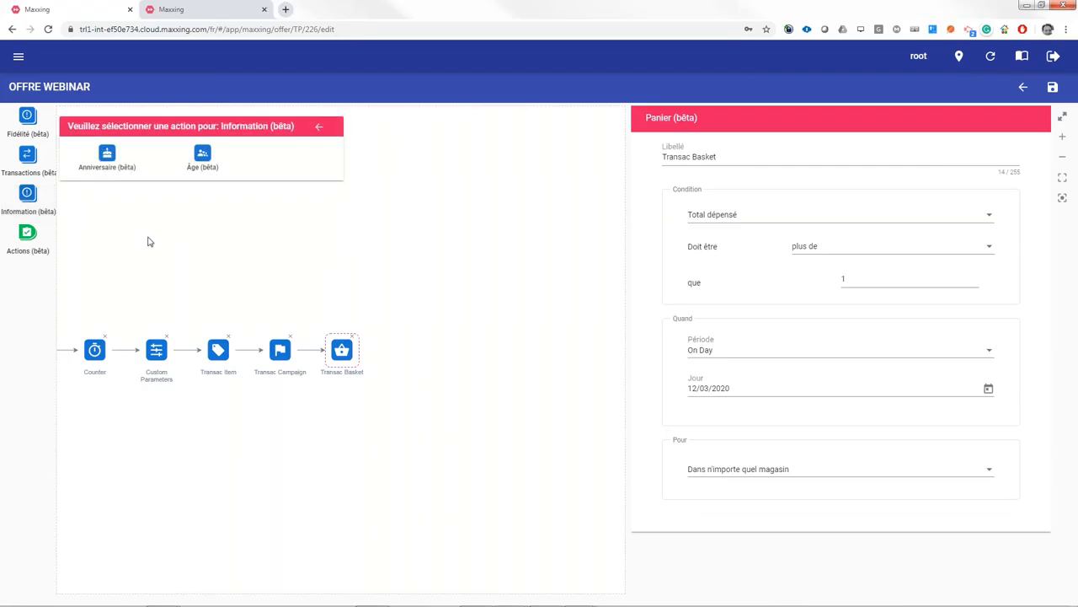
{"action": "left_click", "coordinate": [103, 160]}
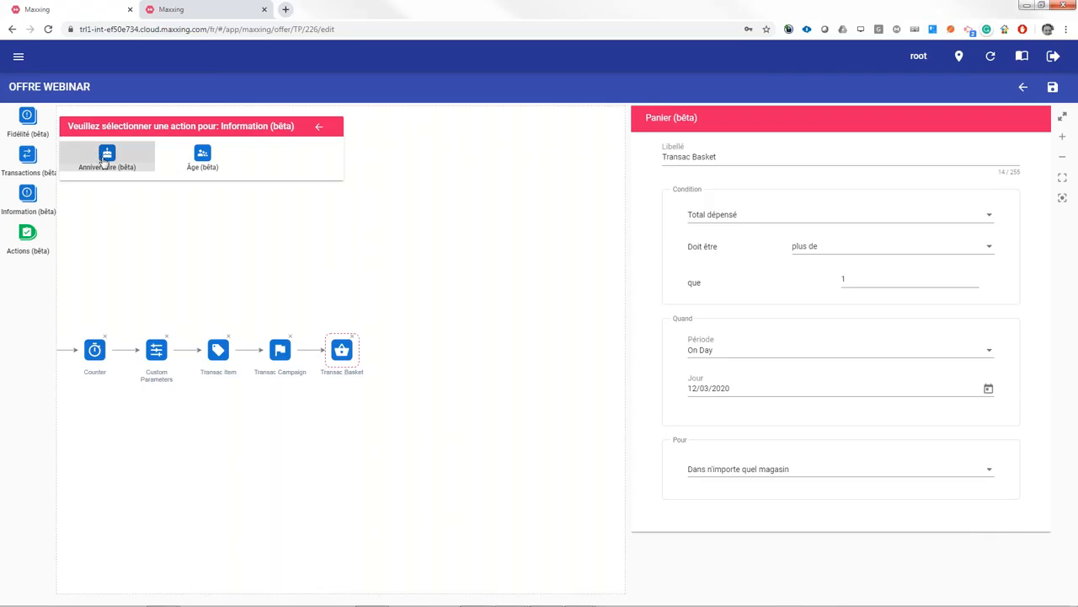
{"action": "left_click", "coordinate": [196, 165]}
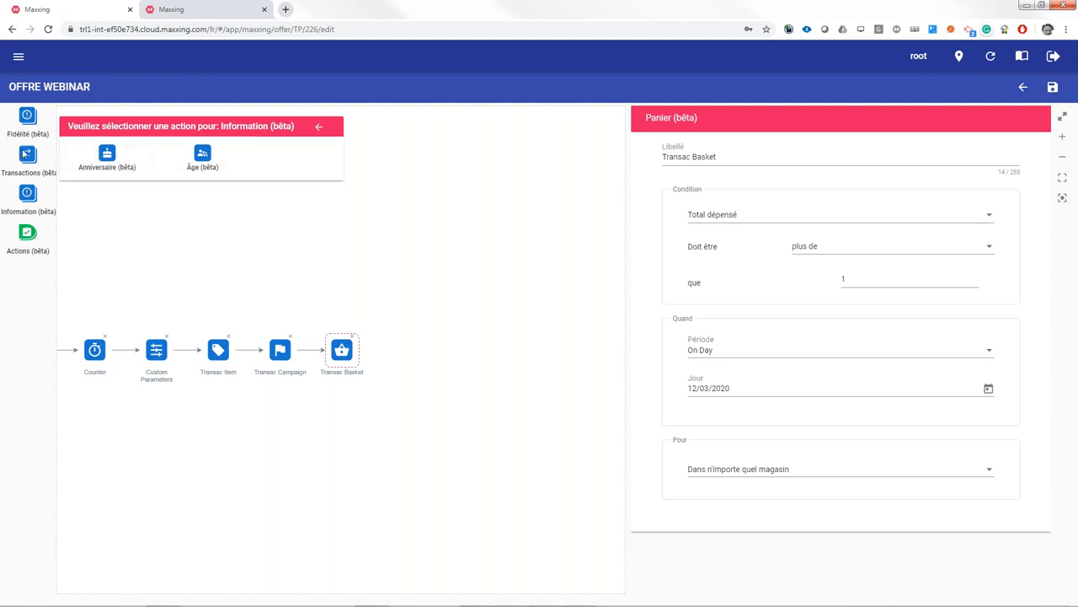
{"action": "left_click", "coordinate": [191, 215]}
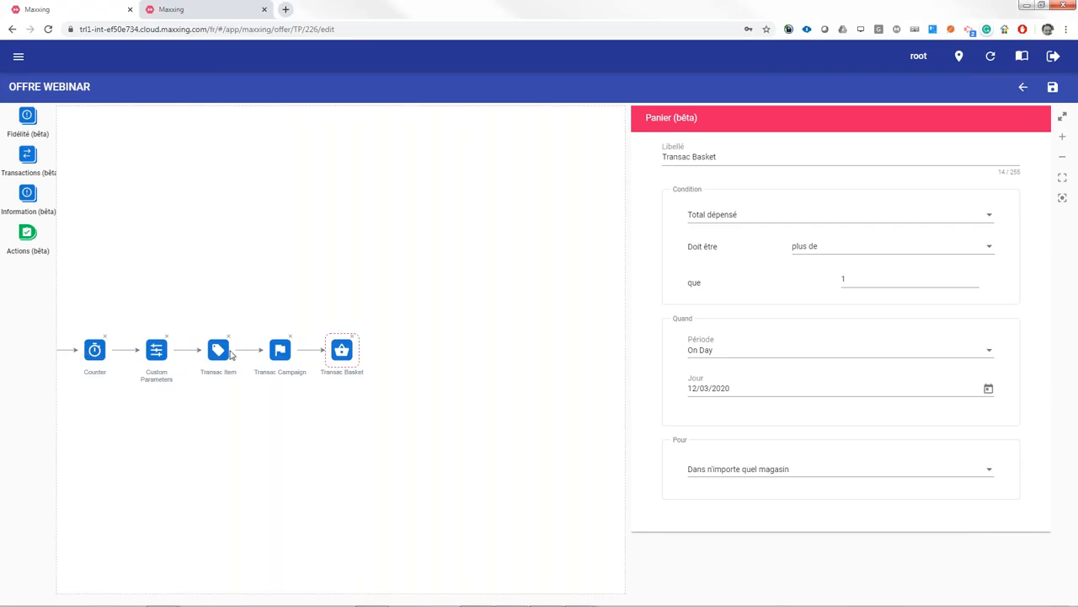
{"action": "left_click", "coordinate": [28, 239]}
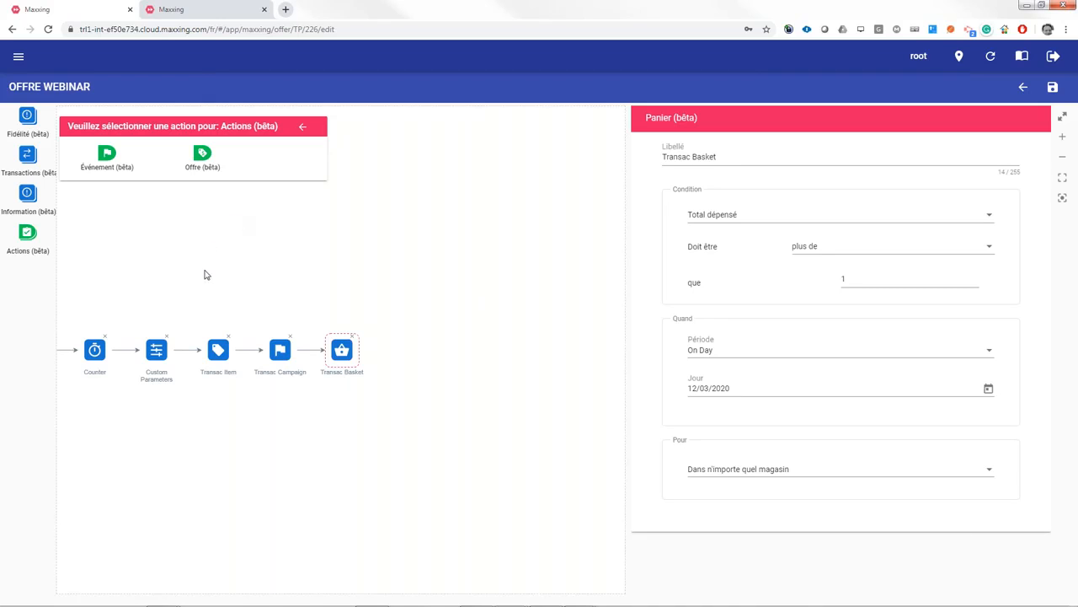
Switch to the OFFER_30_YO offer and examine the settings of its birthday, age and basket criteria.
{"action": "left_click", "coordinate": [208, 12]}
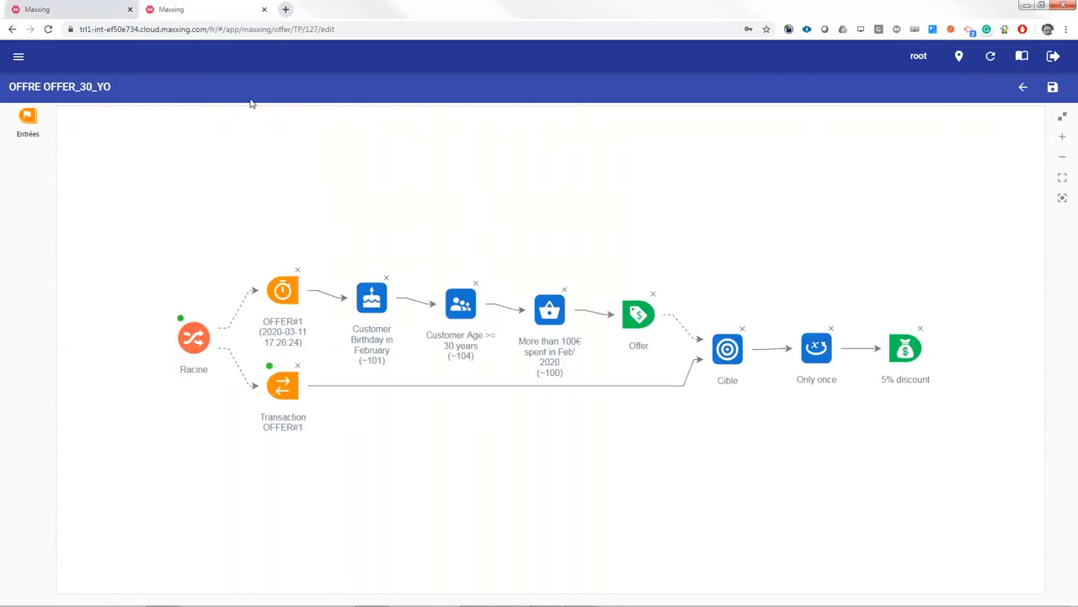
{"action": "left_click_drag", "start_coordinate": [629, 470], "coordinate": [557, 410]}
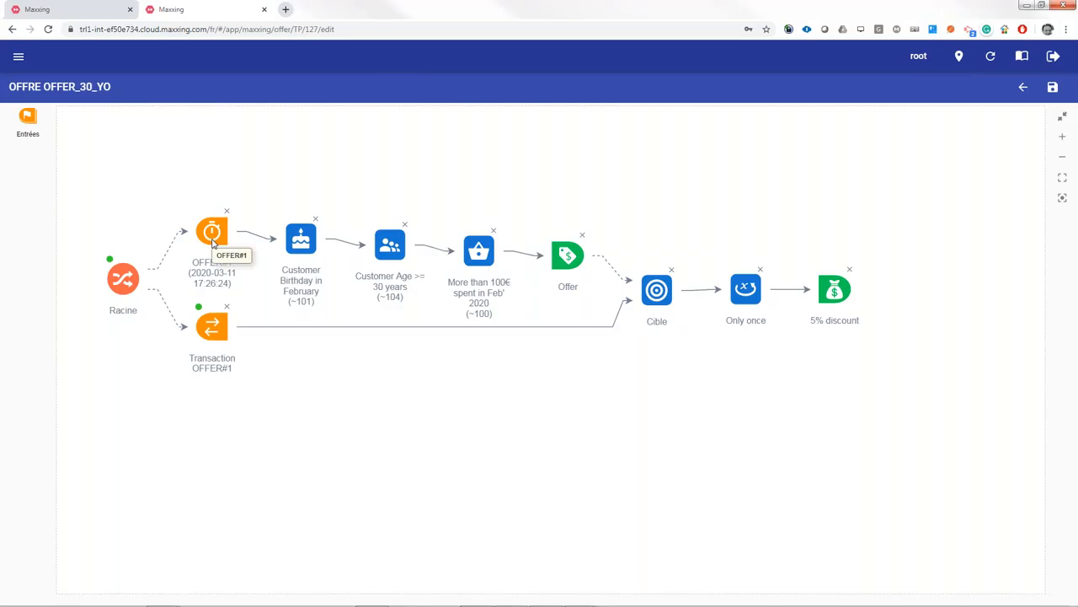
{"action": "left_click", "coordinate": [312, 242]}
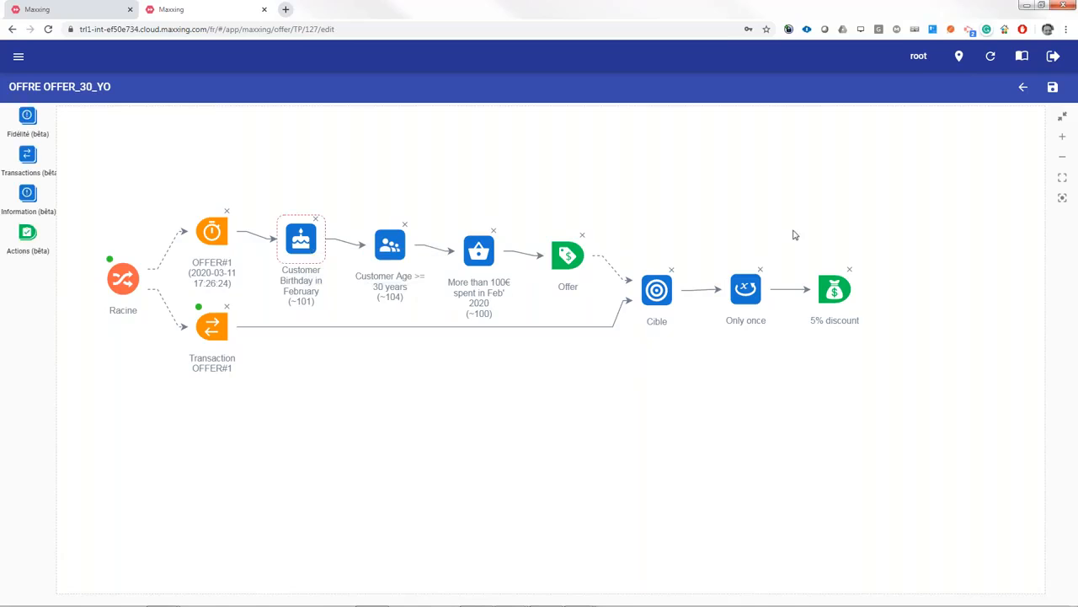
{"action": "left_click", "coordinate": [1062, 116]}
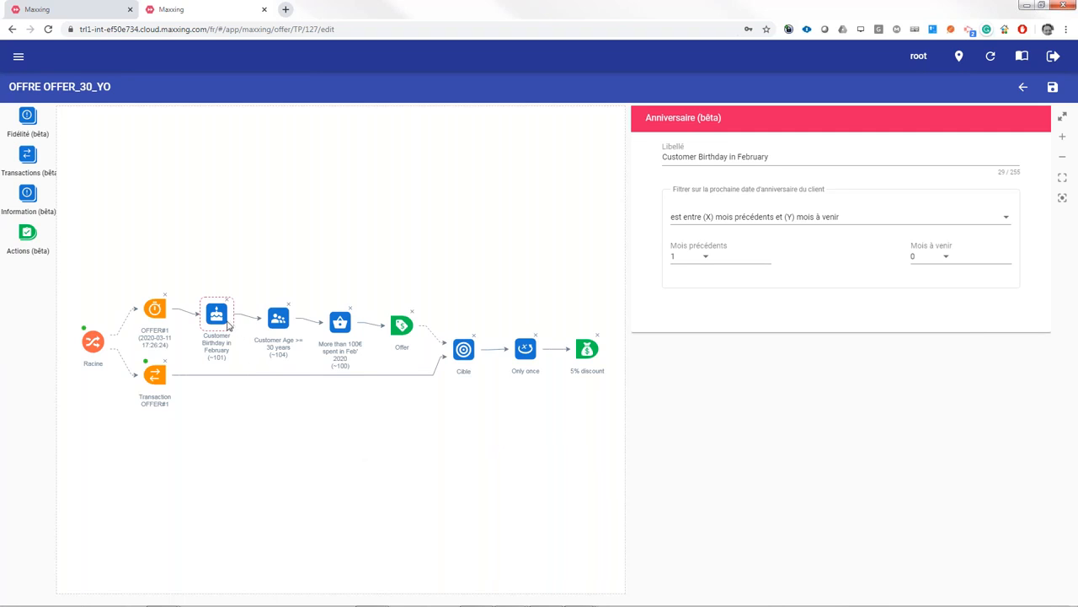
{"action": "left_click", "coordinate": [282, 324]}
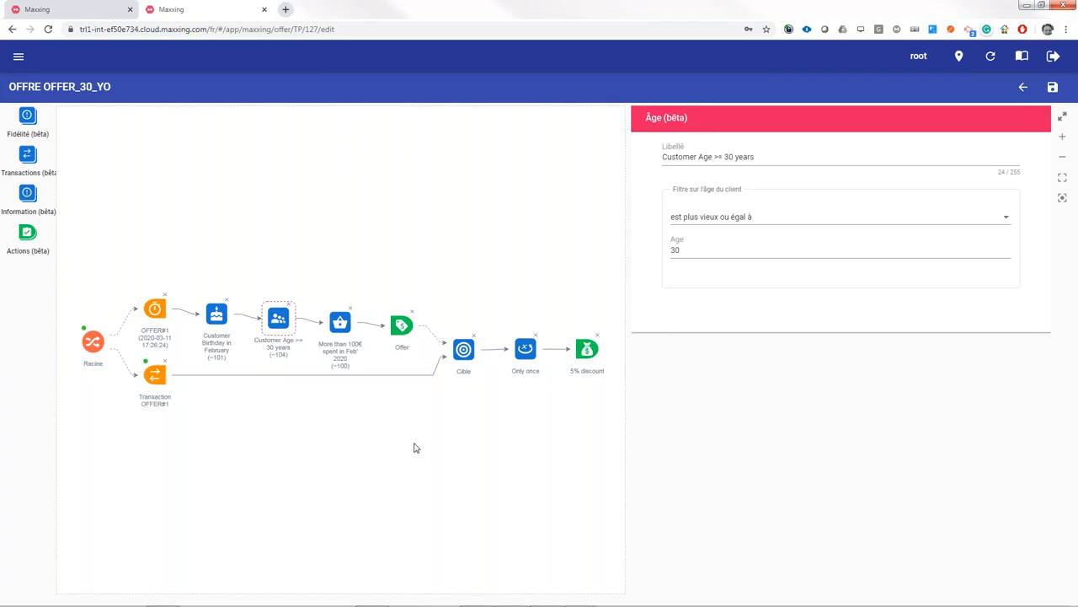
{"action": "left_click", "coordinate": [341, 325]}
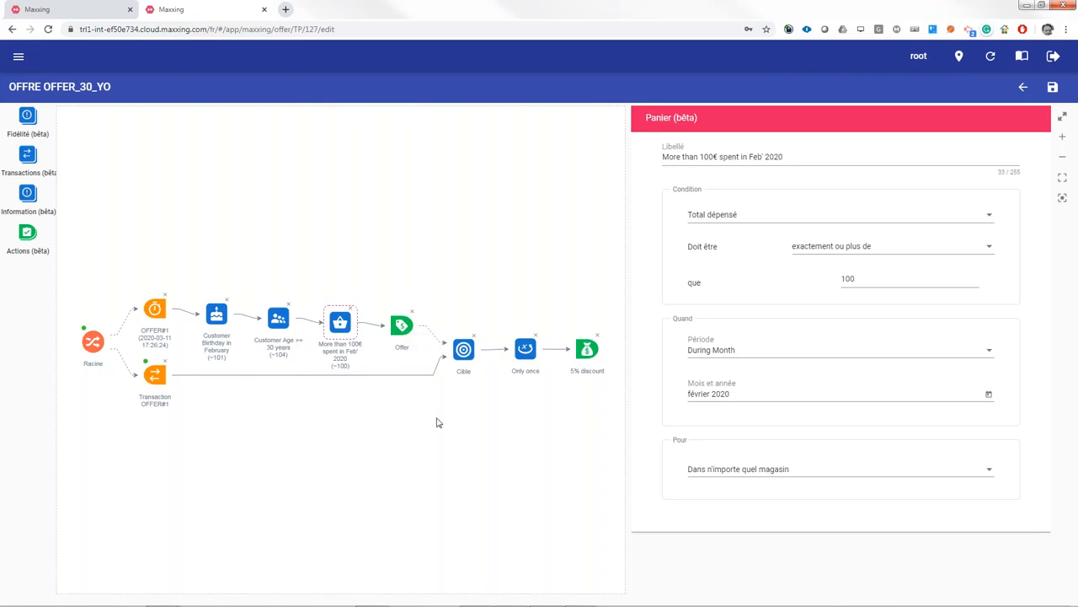
Examine the settings of the flow's Cible criterion, the Only once limit and the 5% discount action.
{"action": "left_click_drag", "start_coordinate": [486, 435], "coordinate": [453, 389]}
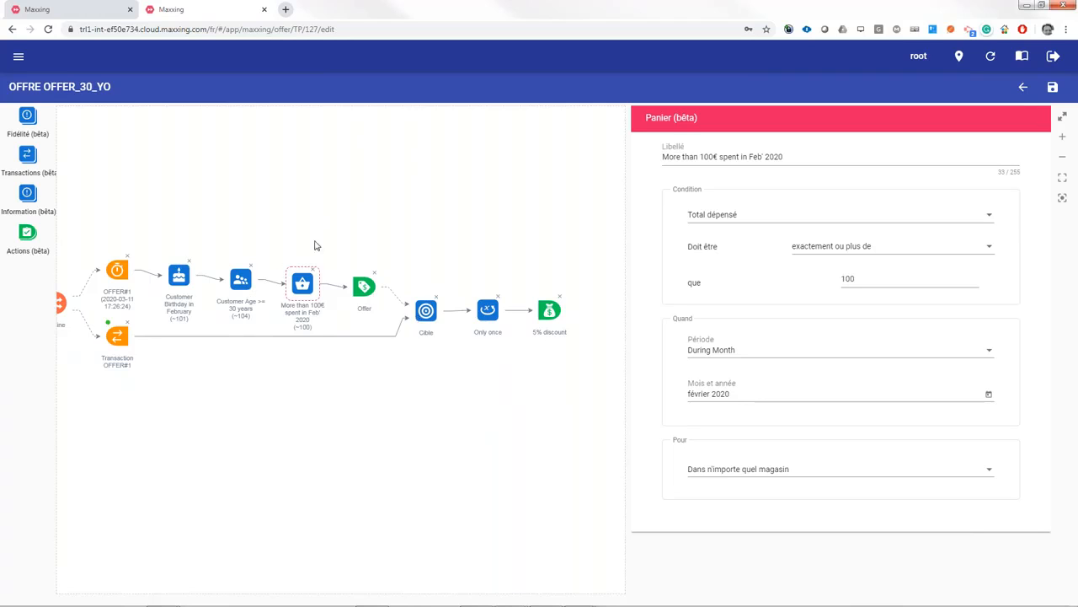
{"action": "left_click", "coordinate": [428, 311]}
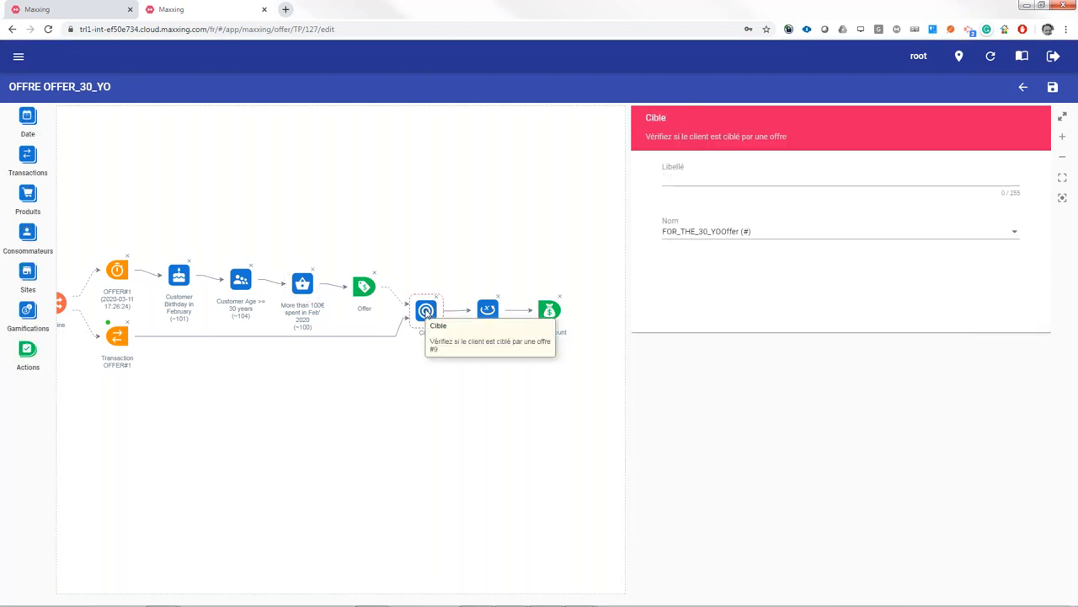
{"action": "left_click", "coordinate": [492, 348]}
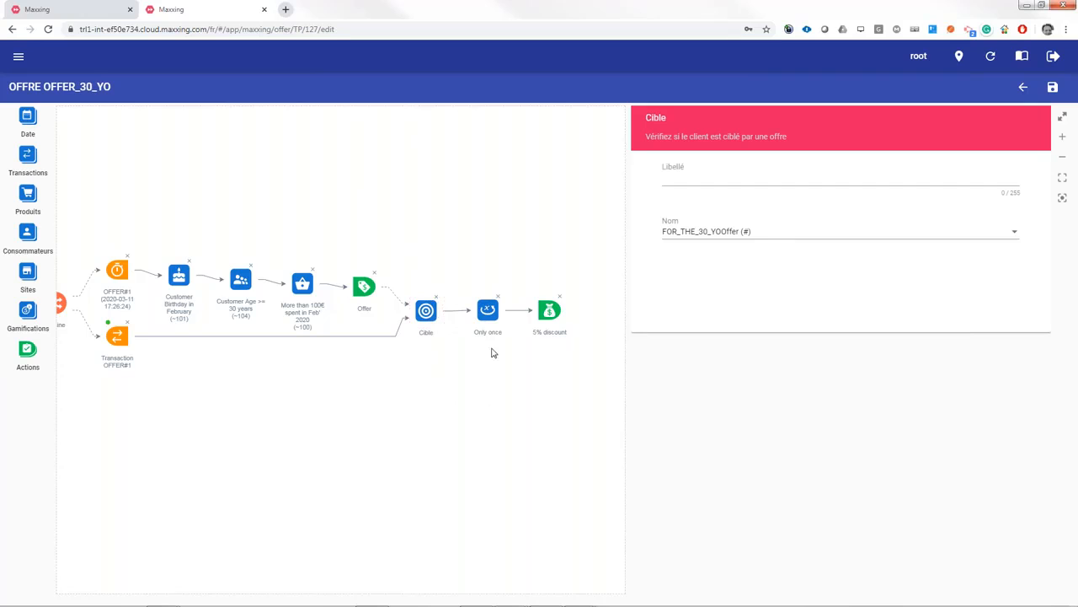
{"action": "left_click", "coordinate": [488, 323]}
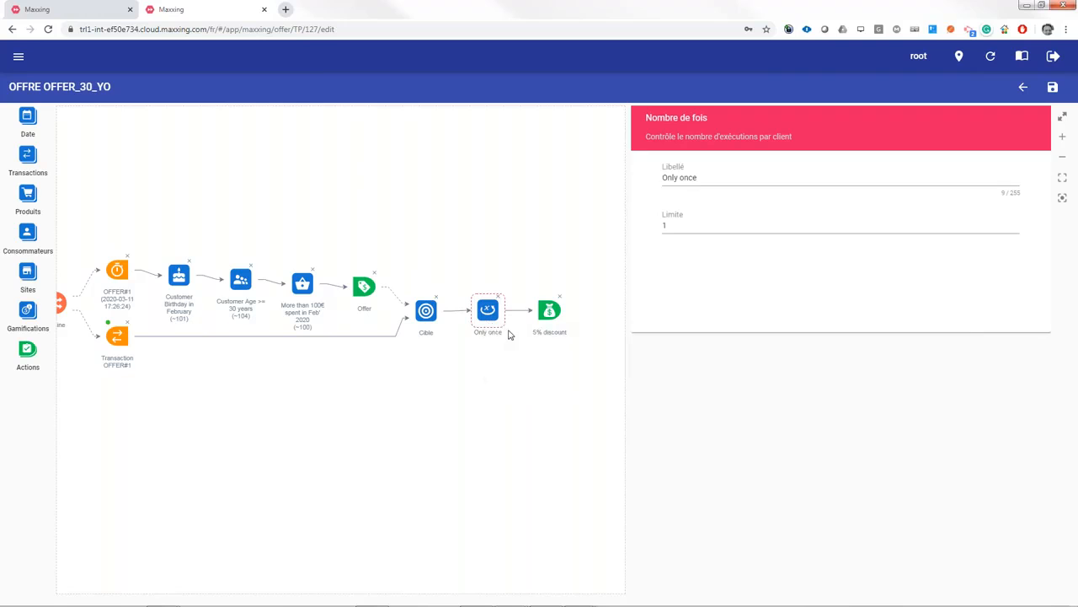
{"action": "left_click", "coordinate": [552, 311]}
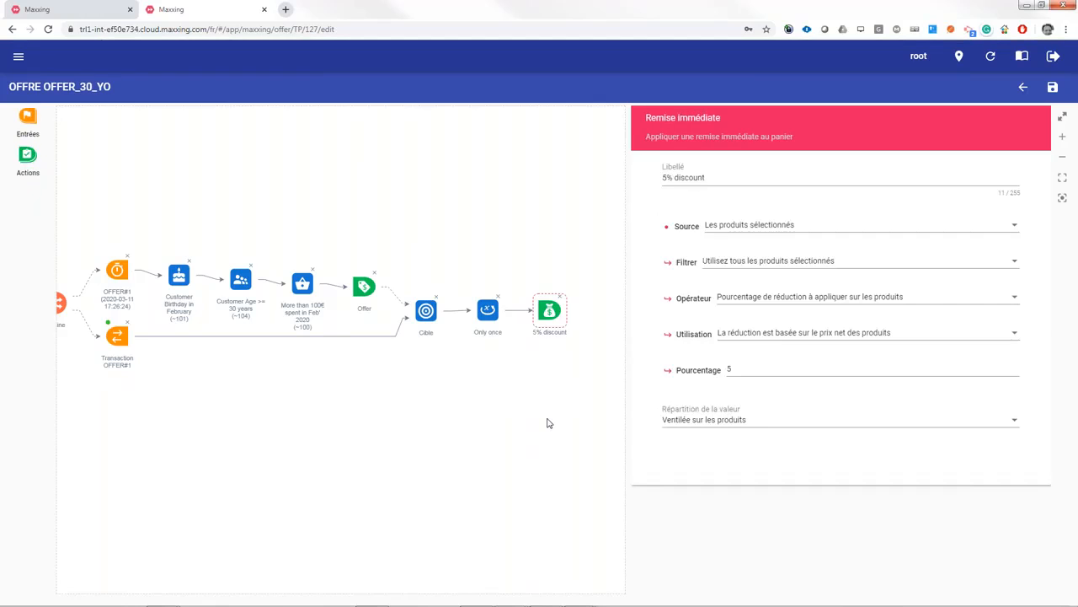
{"action": "left_click", "coordinate": [548, 423]}
{"action": "left_click_drag", "start_coordinate": [266, 423], "coordinate": [340, 403]}
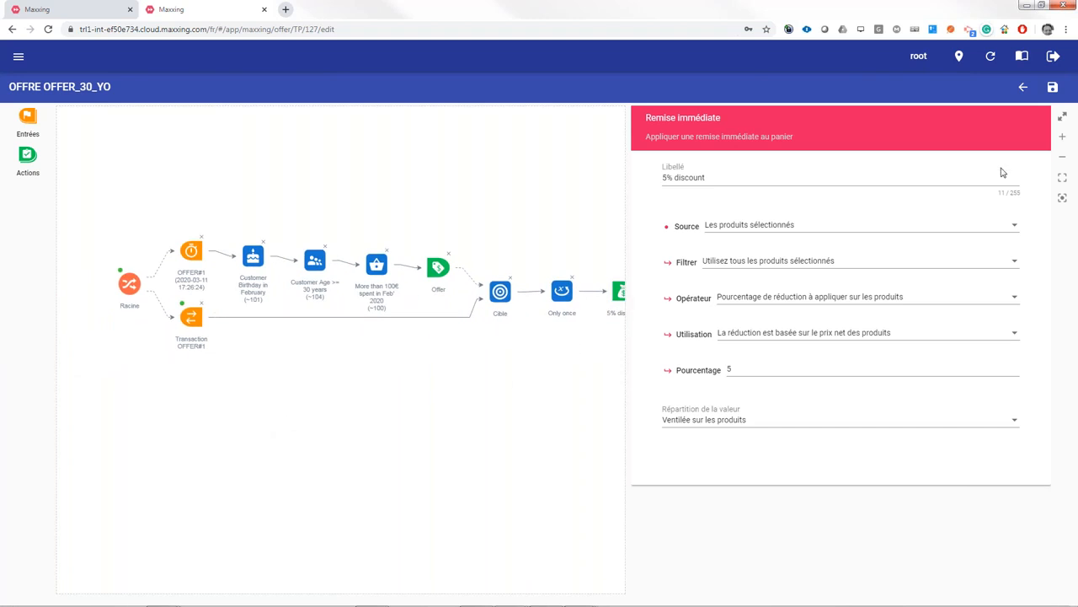
Save the offer and estimate the target size for the OFFER#1 targeting entry.
{"action": "left_click", "coordinate": [1063, 117]}
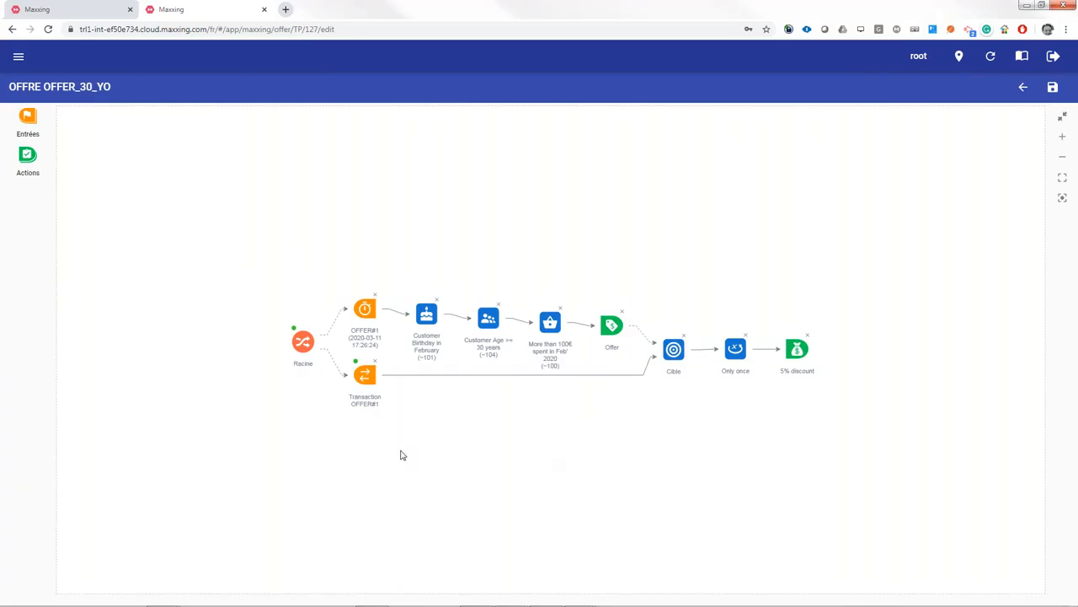
{"action": "left_click", "coordinate": [364, 310]}
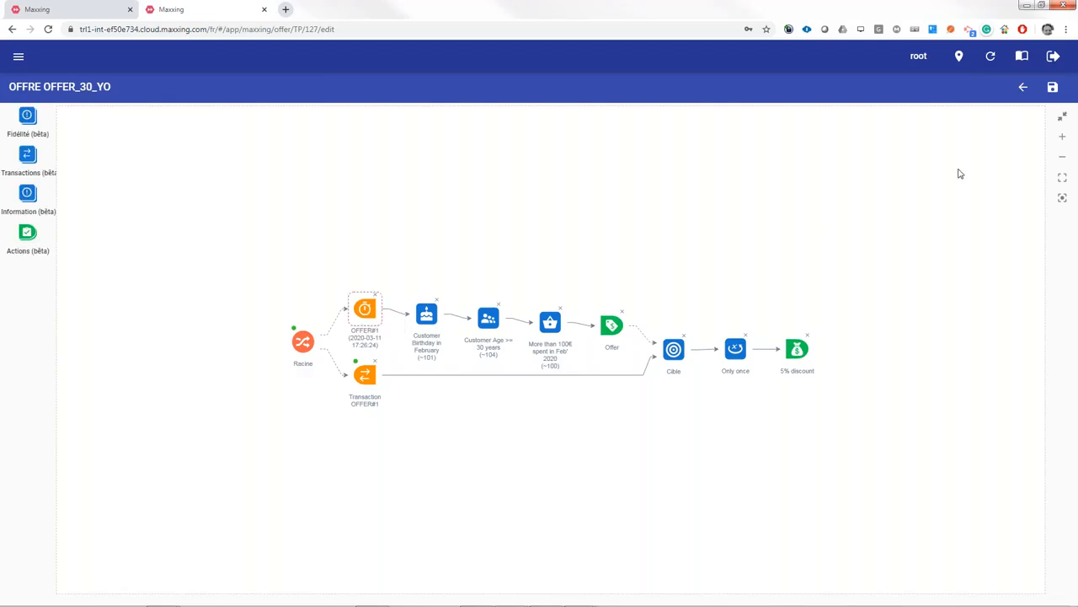
{"action": "left_click", "coordinate": [1061, 121]}
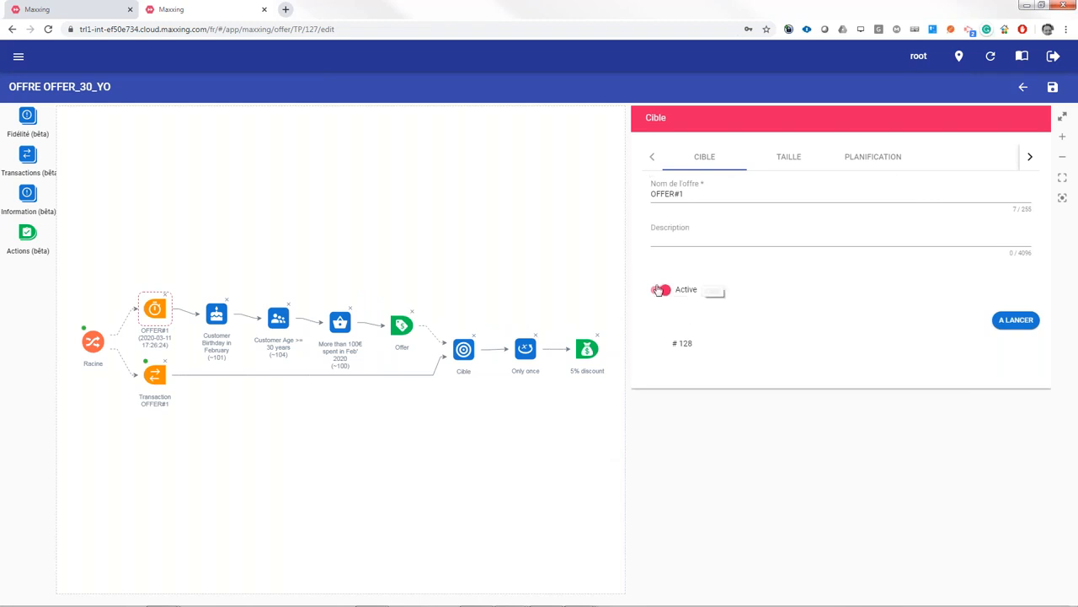
{"action": "left_click", "coordinate": [785, 160]}
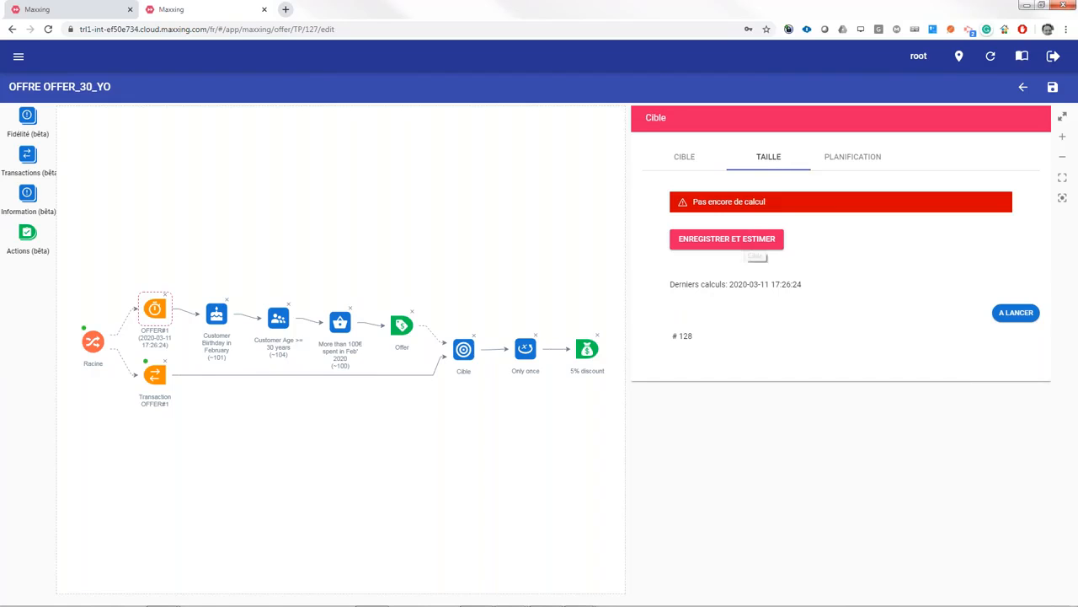
{"action": "left_click", "coordinate": [747, 241]}
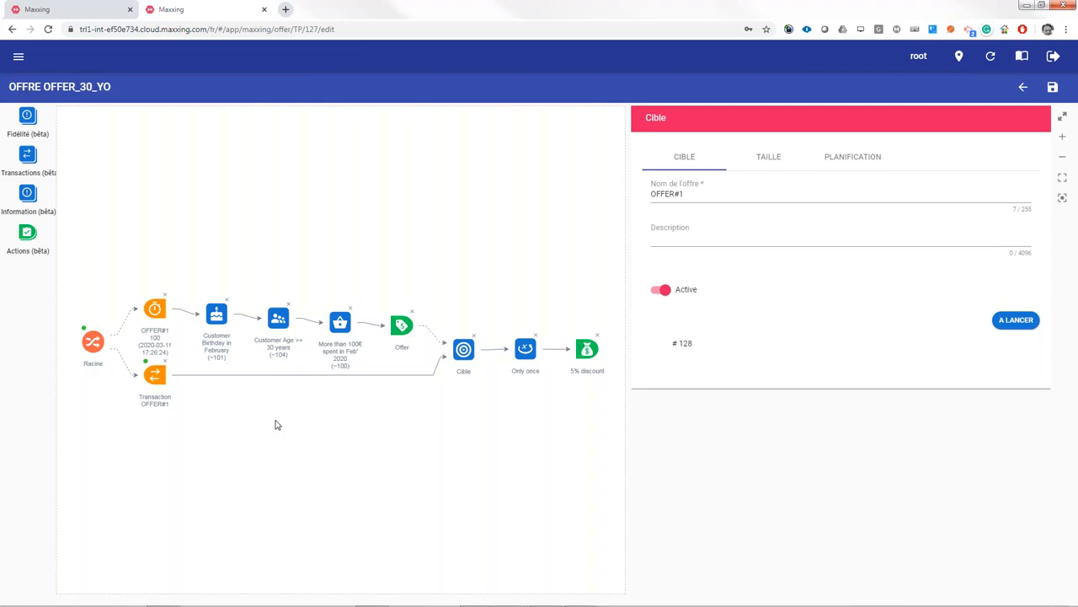
Examine the estimated customer counts under the OFFER#1 entry and its birthday, age and basket criteria in the flow.
{"action": "scroll", "coordinate": [328, 413], "scroll_direction": "up", "scroll_amount": 5}
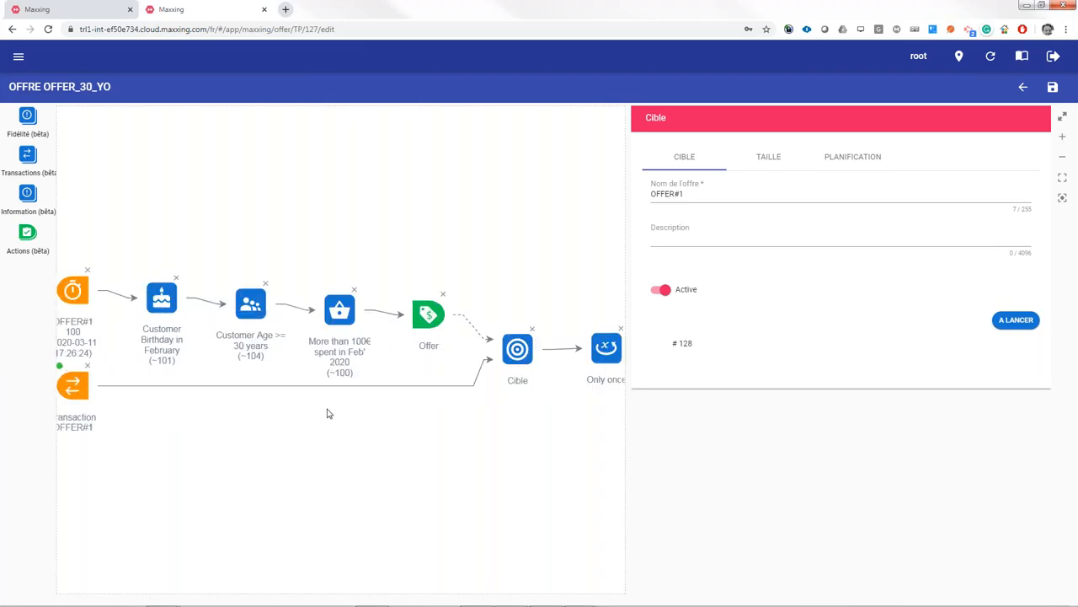
{"action": "left_click_drag", "start_coordinate": [237, 428], "coordinate": [359, 395]}
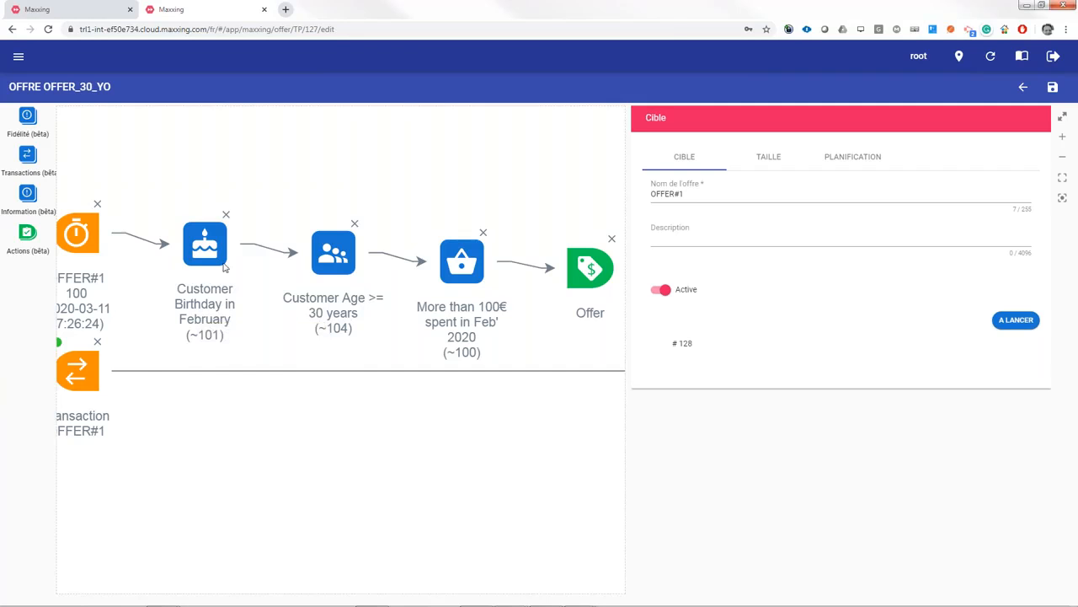
{"action": "left_click_drag", "start_coordinate": [211, 438], "coordinate": [379, 431]}
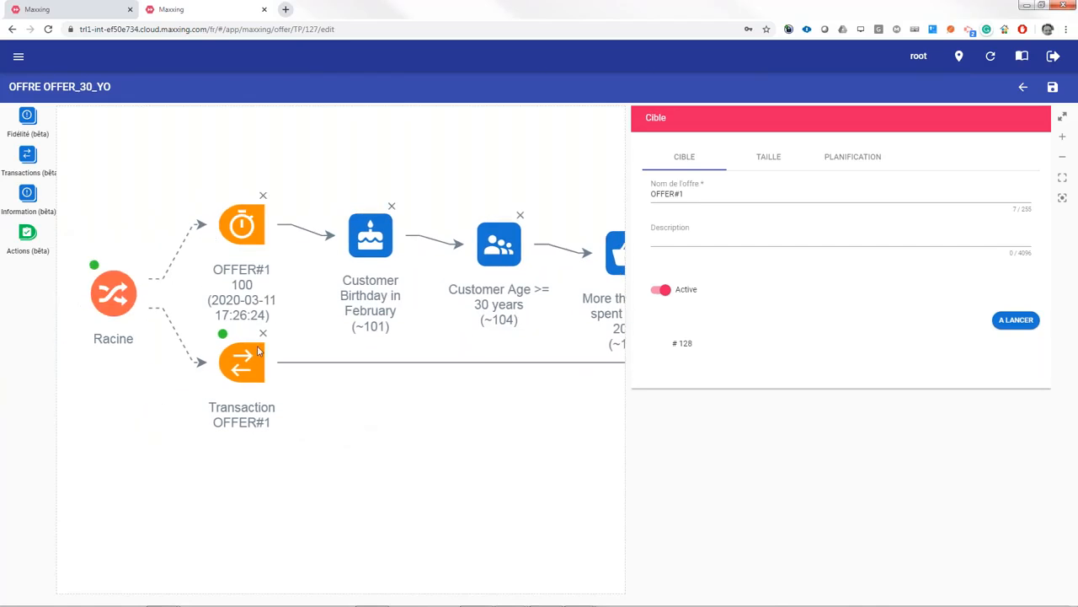
{"action": "left_click_drag", "start_coordinate": [227, 281], "coordinate": [245, 286]}
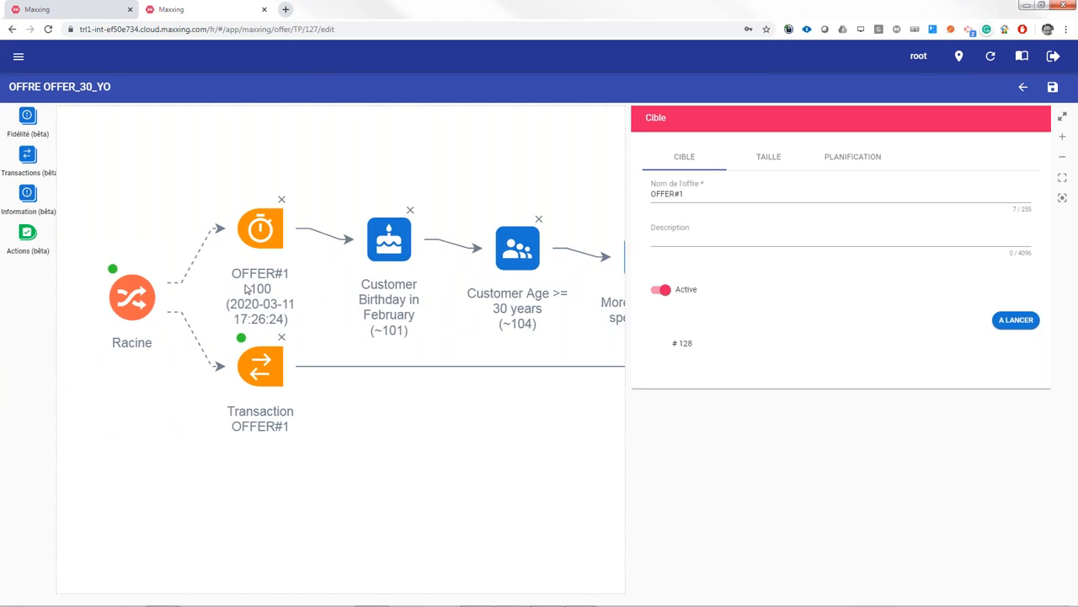
{"action": "left_click", "coordinate": [269, 288]}
{"action": "left_click", "coordinate": [267, 289]}
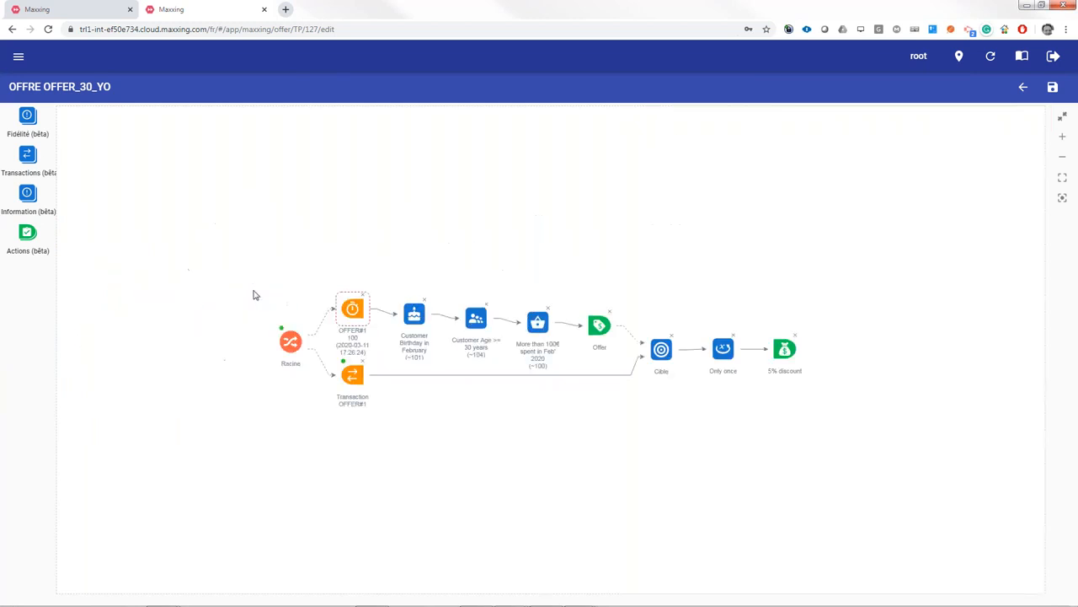
{"action": "left_click_drag", "start_coordinate": [256, 293], "coordinate": [267, 289]}
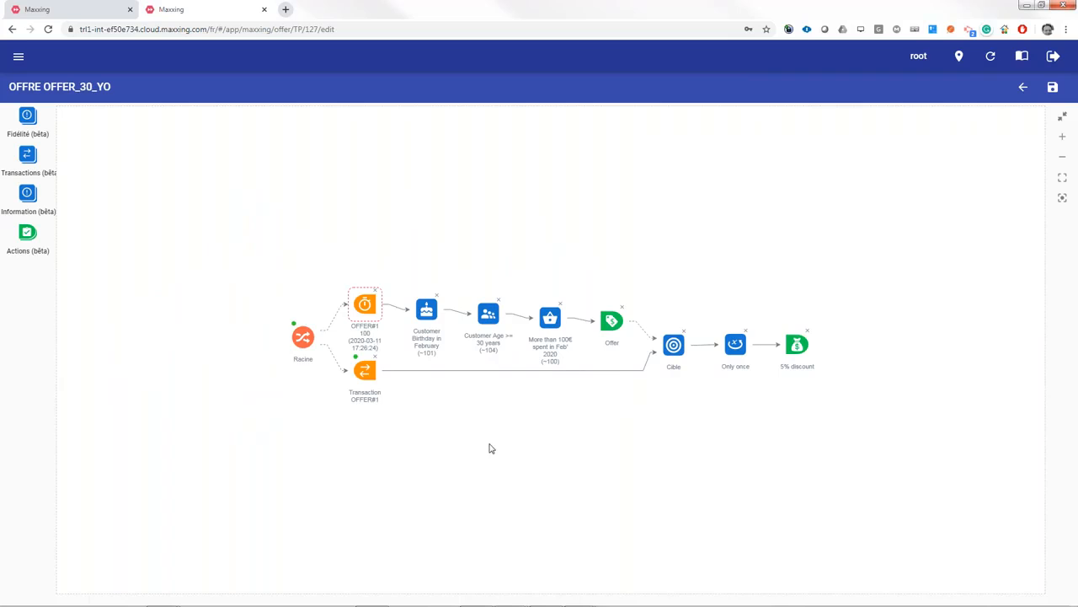
{"action": "left_click_drag", "start_coordinate": [491, 441], "coordinate": [411, 400]}
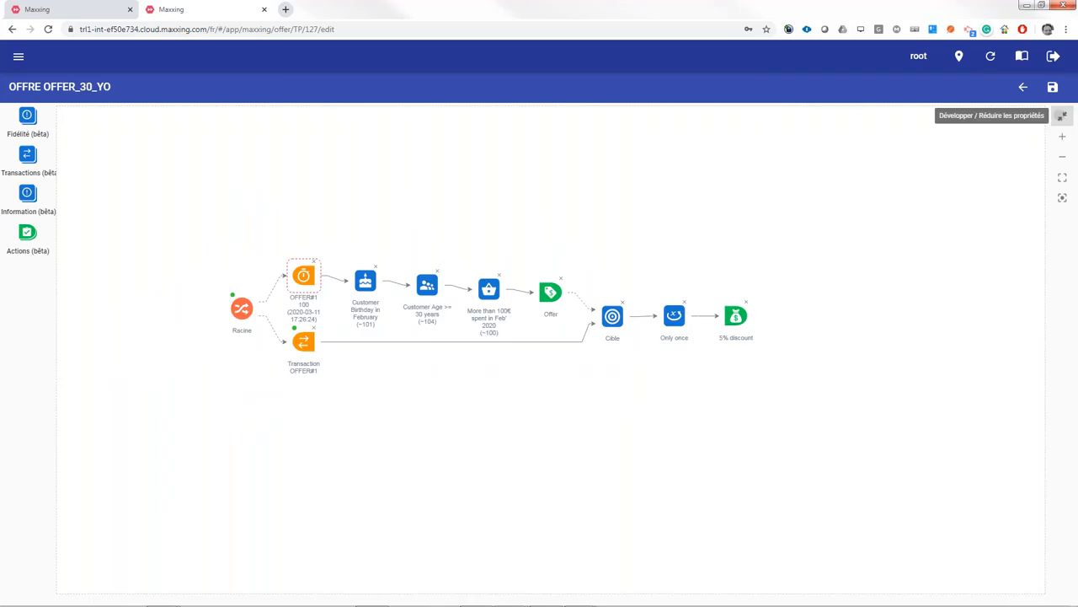
Review the OFFER#1 target size and the frequency types available for its planning.
{"action": "left_click", "coordinate": [1061, 117]}
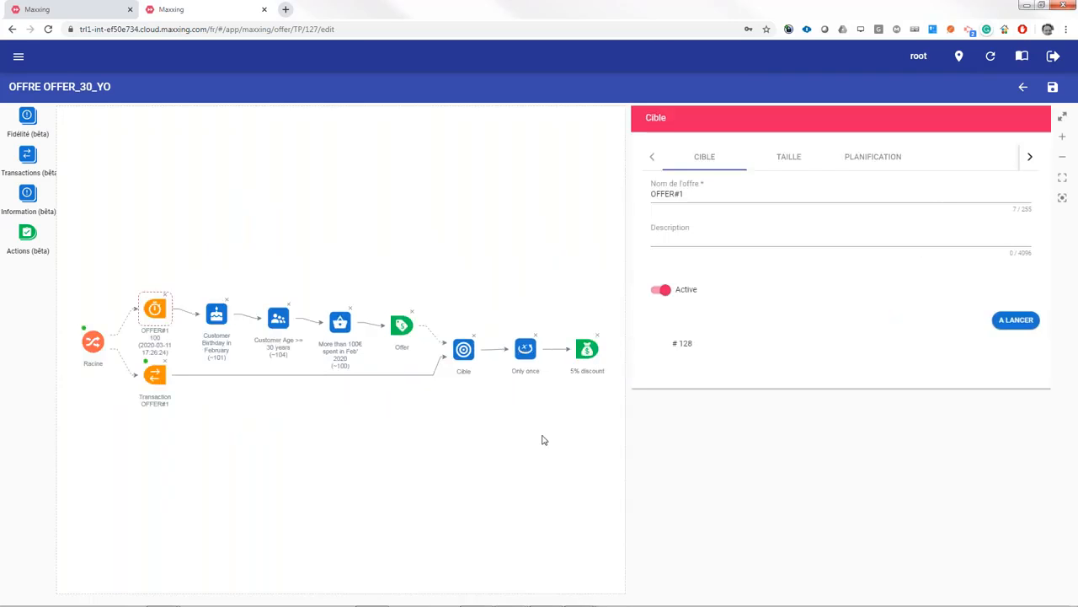
{"action": "left_click", "coordinate": [796, 160]}
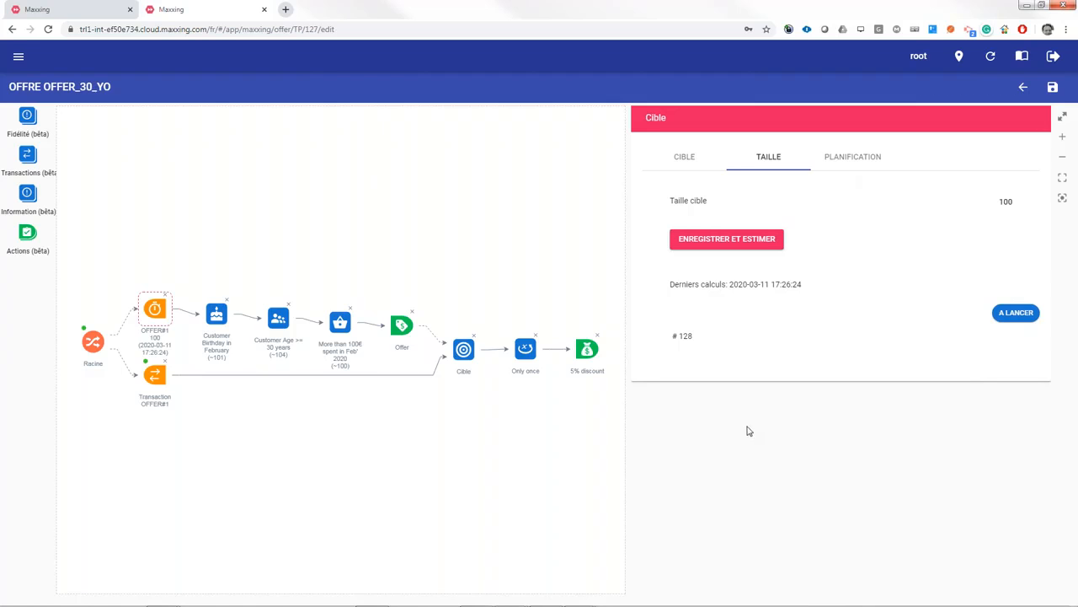
{"action": "left_click", "coordinate": [857, 166]}
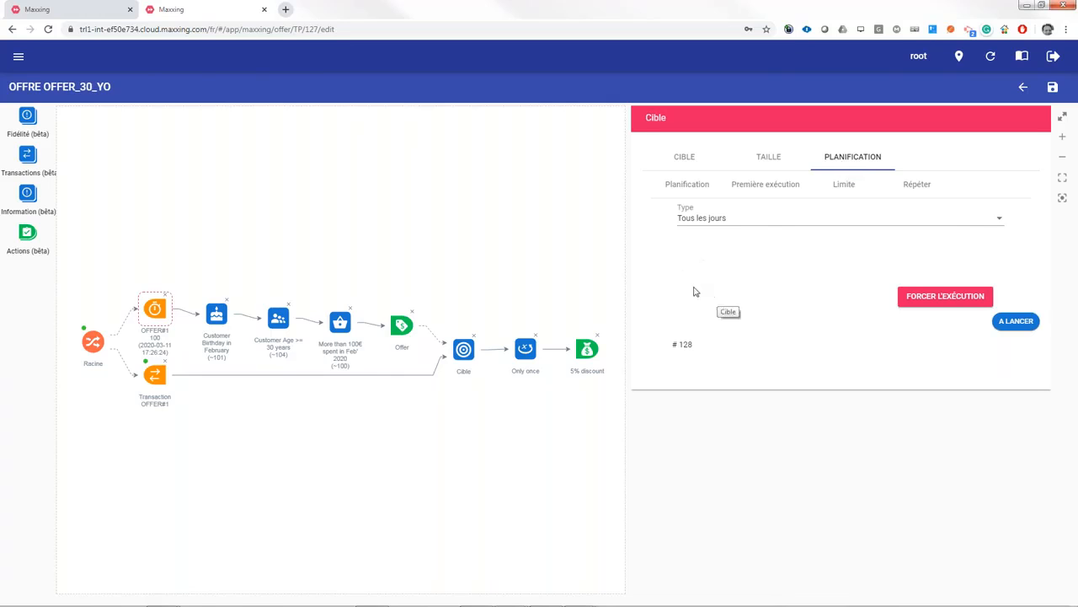
{"action": "left_click", "coordinate": [739, 221]}
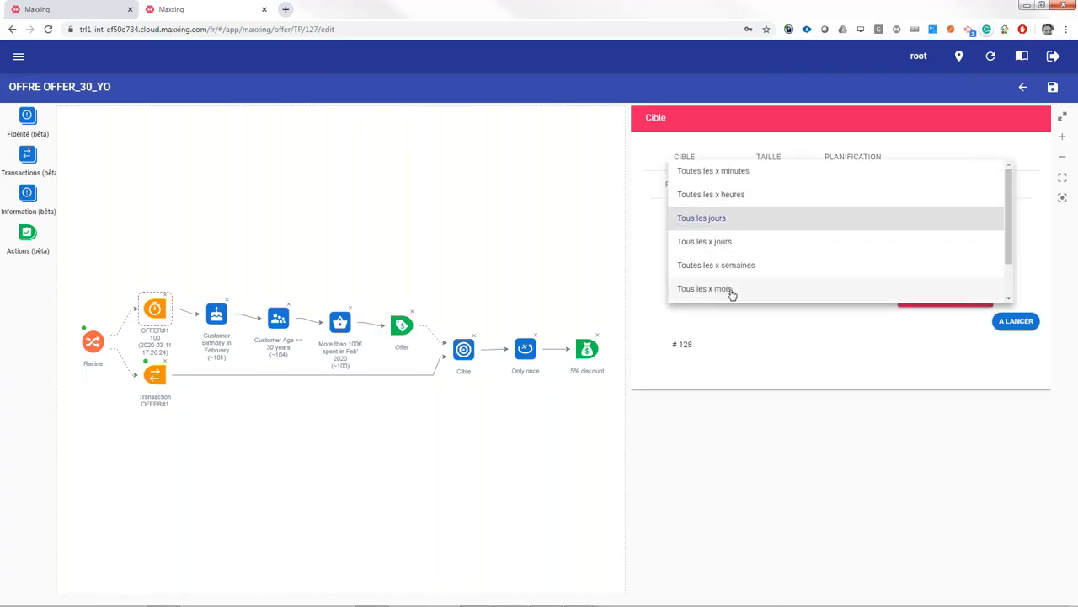
{"action": "left_click", "coordinate": [639, 242]}
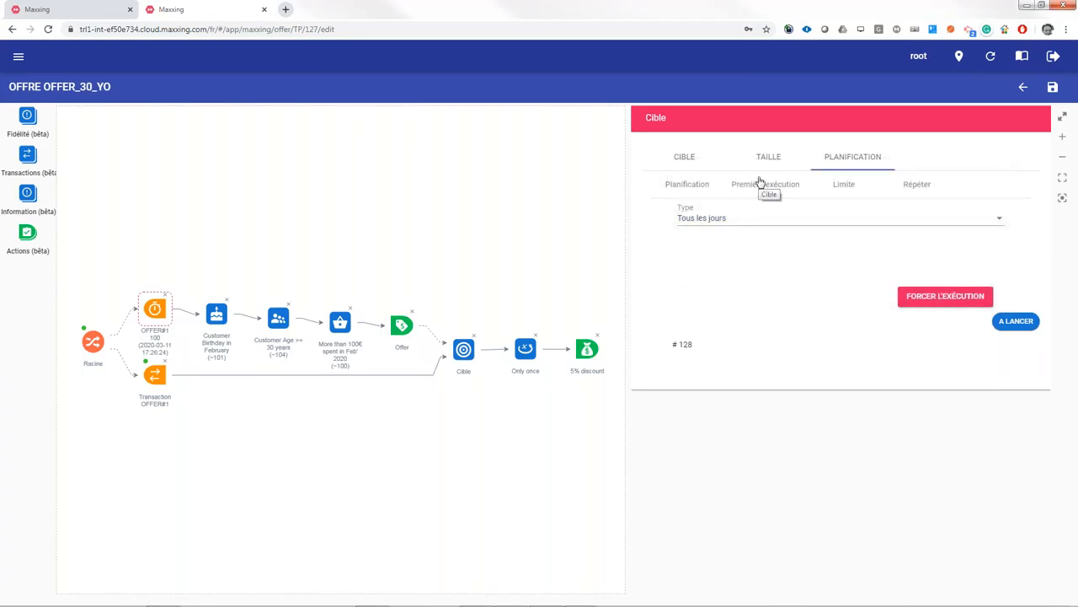
Review the first execution, limit and repeat settings in the OFFER#1 planning.
{"action": "left_click", "coordinate": [763, 187]}
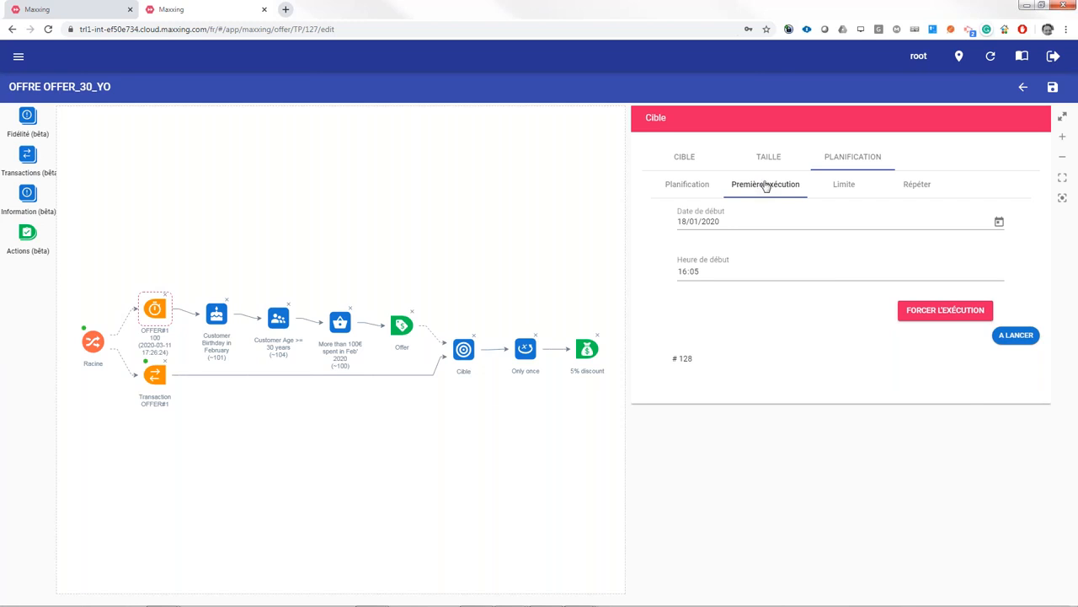
{"action": "left_click", "coordinate": [840, 191]}
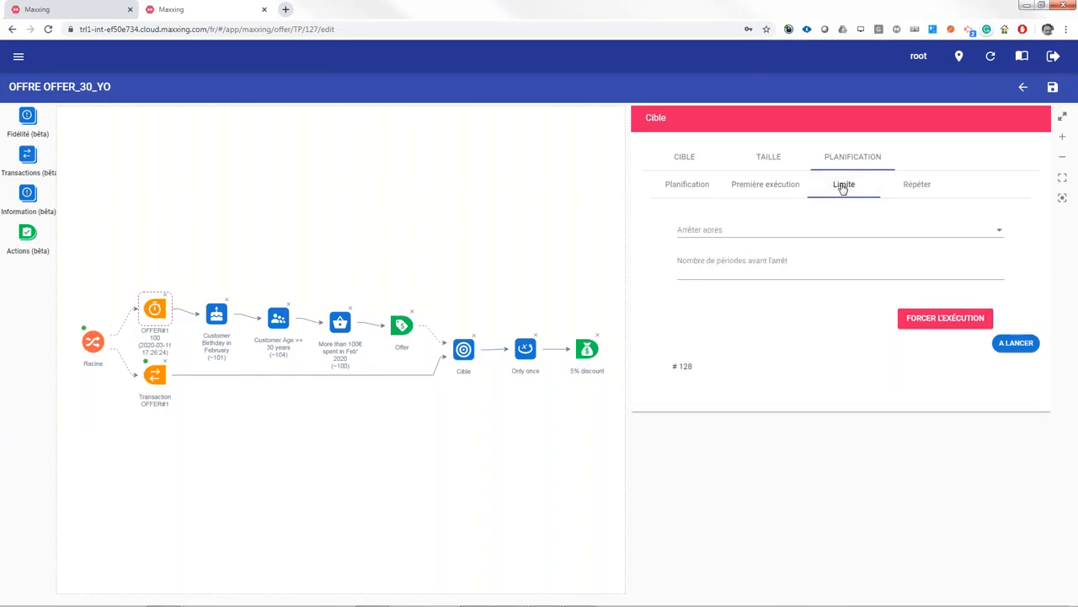
{"action": "left_click", "coordinate": [916, 192]}
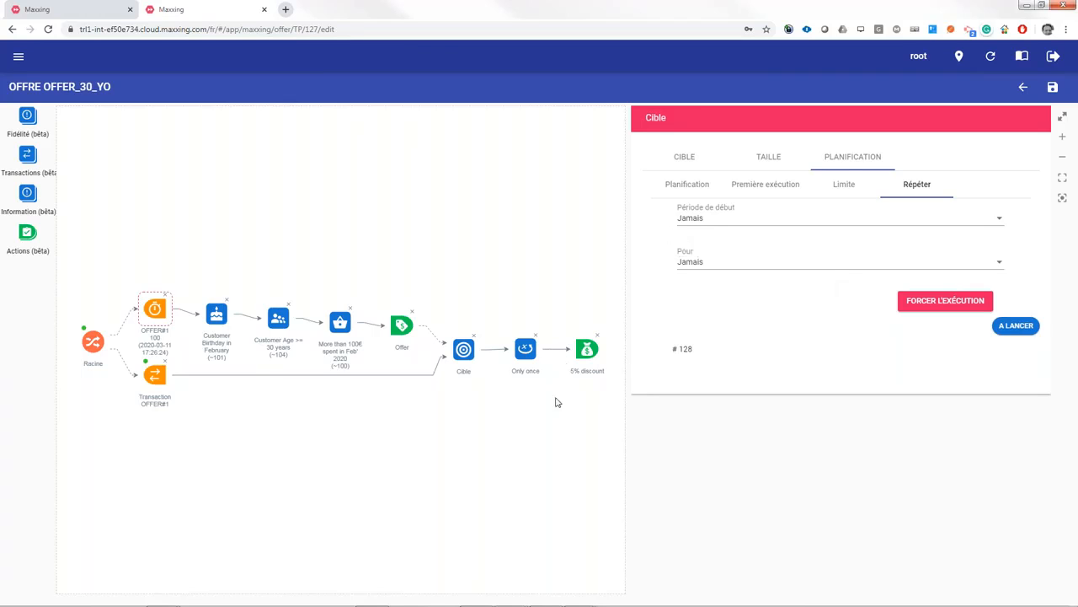
Minimize the browser and switch to the PowerPoint slide "Ciblage avec Maxxing - Démo".
{"action": "left_click", "coordinate": [219, 191]}
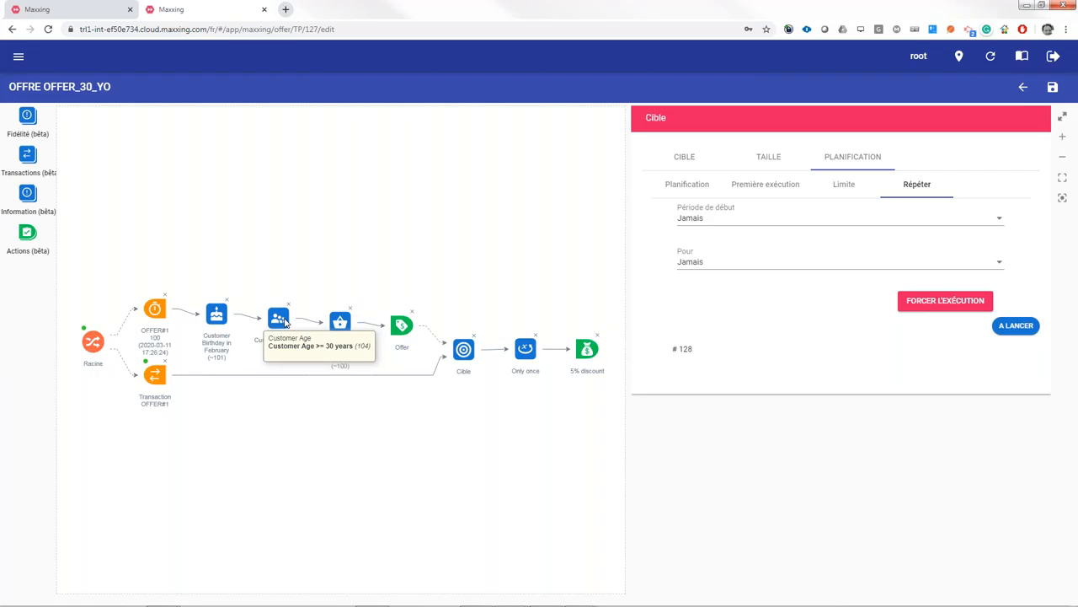
{"action": "left_click", "coordinate": [155, 310]}
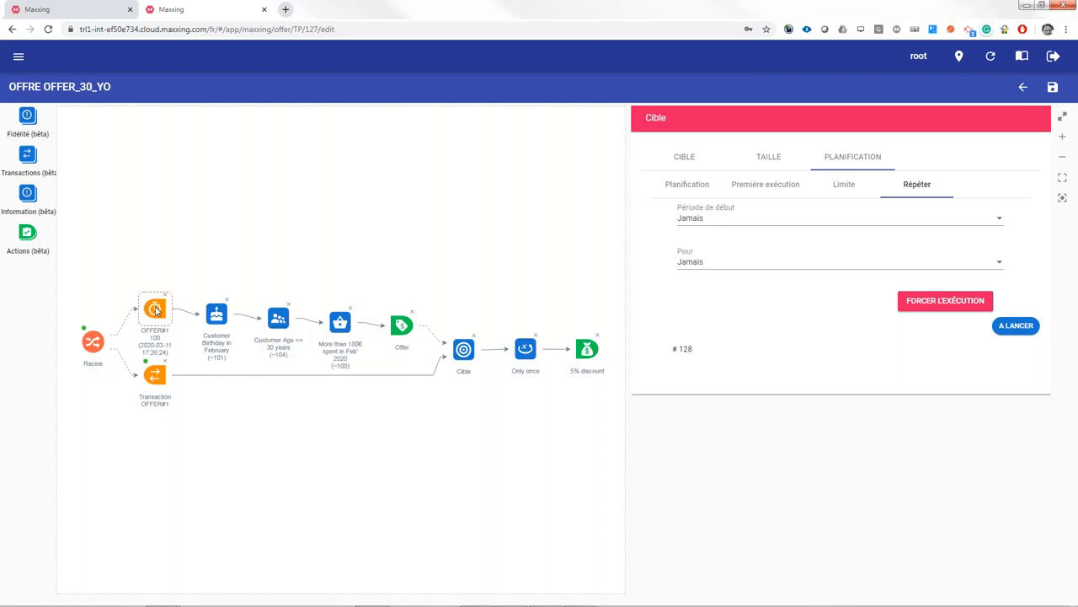
{"action": "mouse_move", "coordinate": [651, 603]}
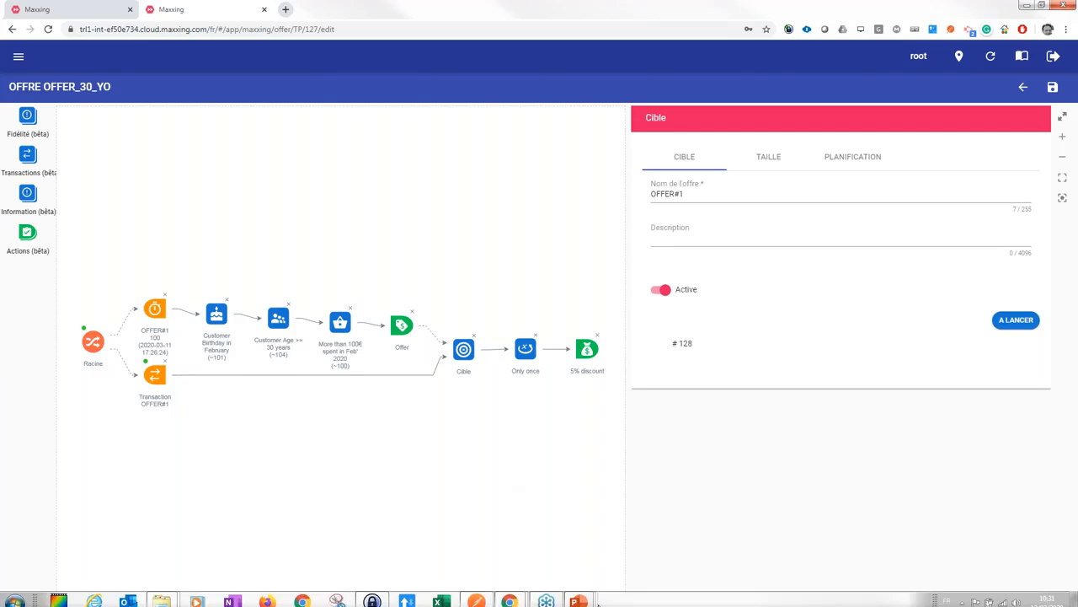
{"action": "left_click", "coordinate": [1030, 6]}
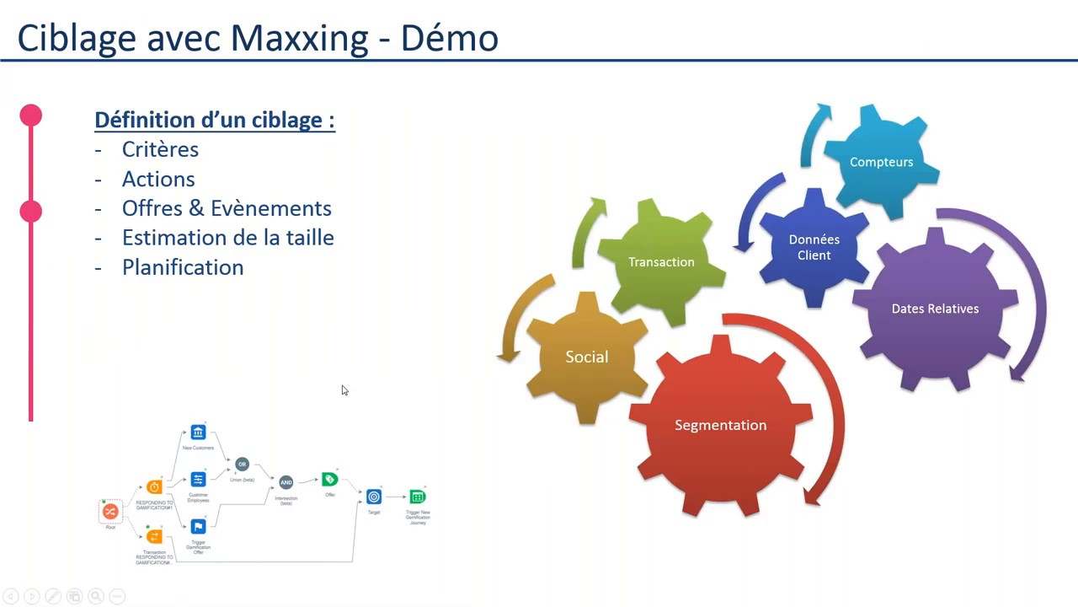